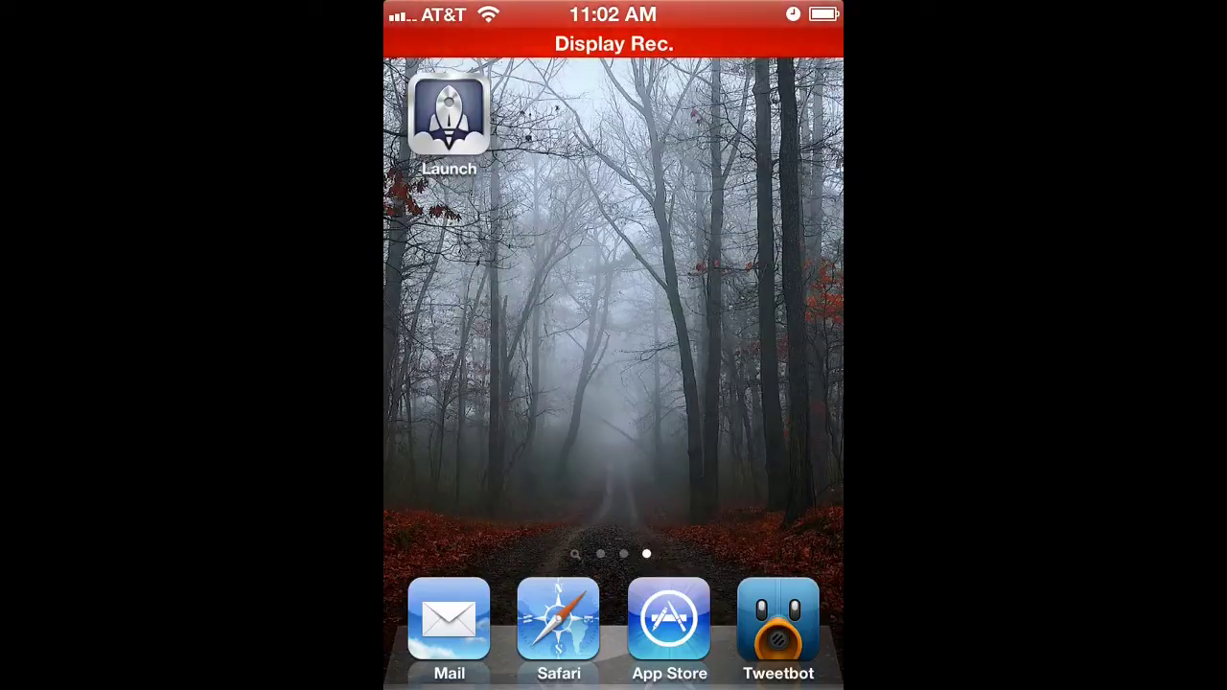
left_click(449, 116)
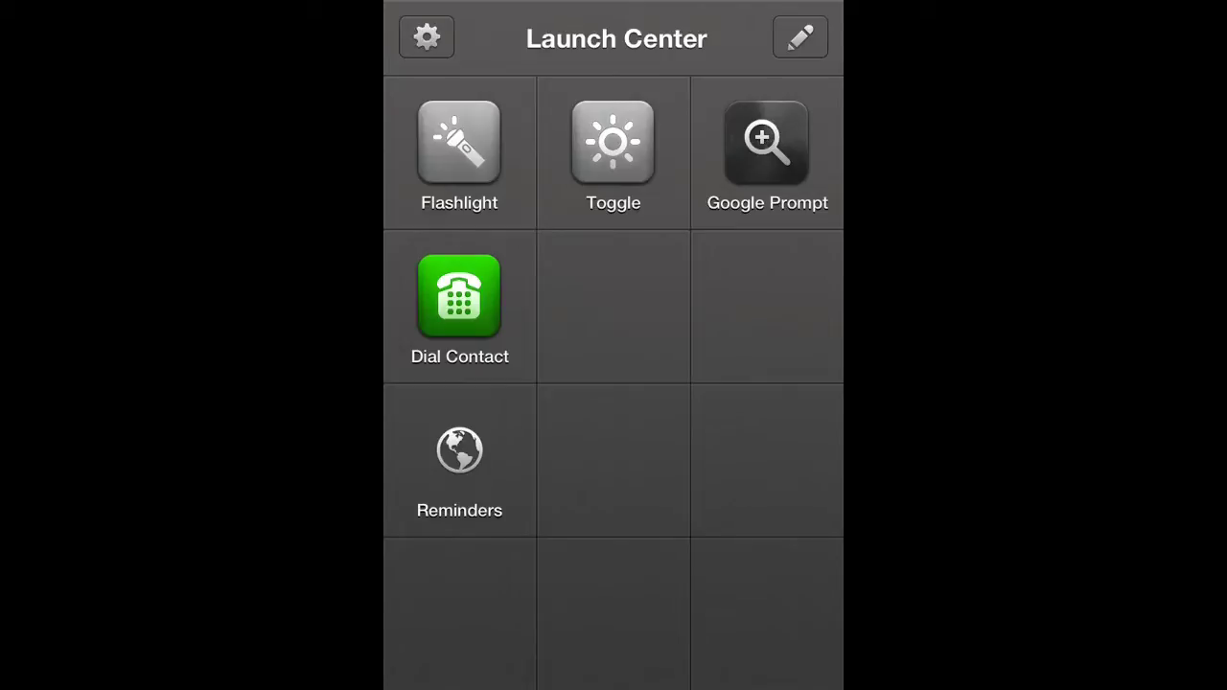
left_click(613, 144)
left_click(613, 144)
left_click(613, 144)
left_click(767, 154)
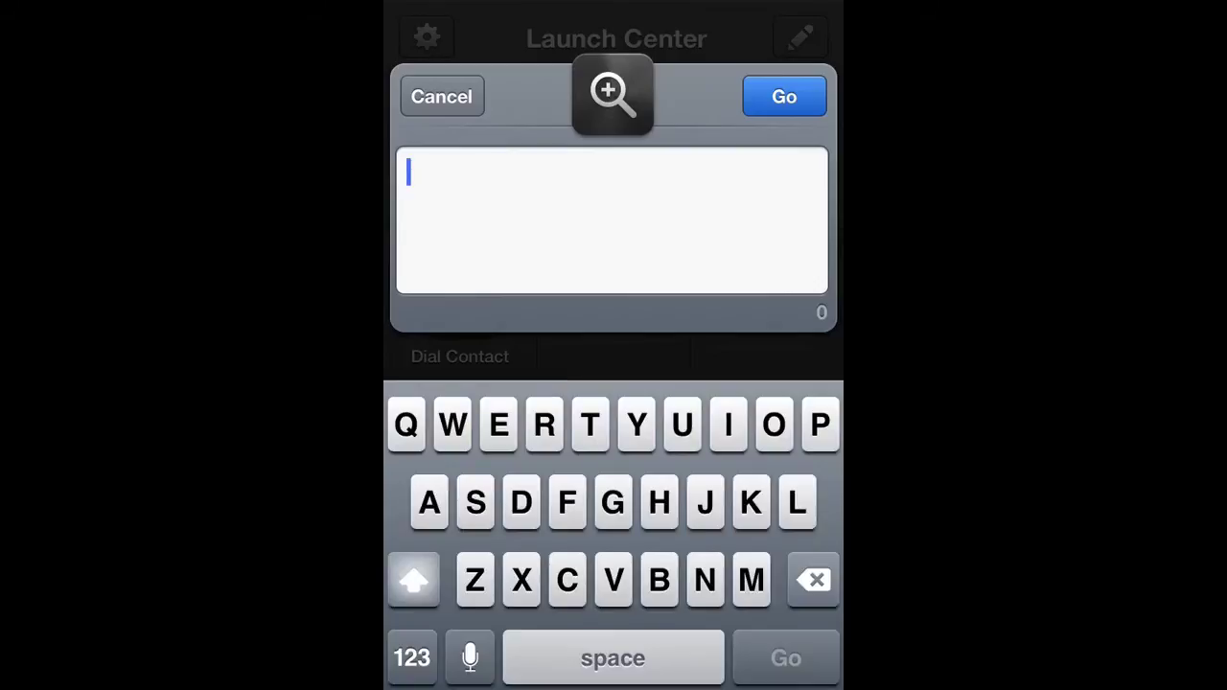
left_click(442, 97)
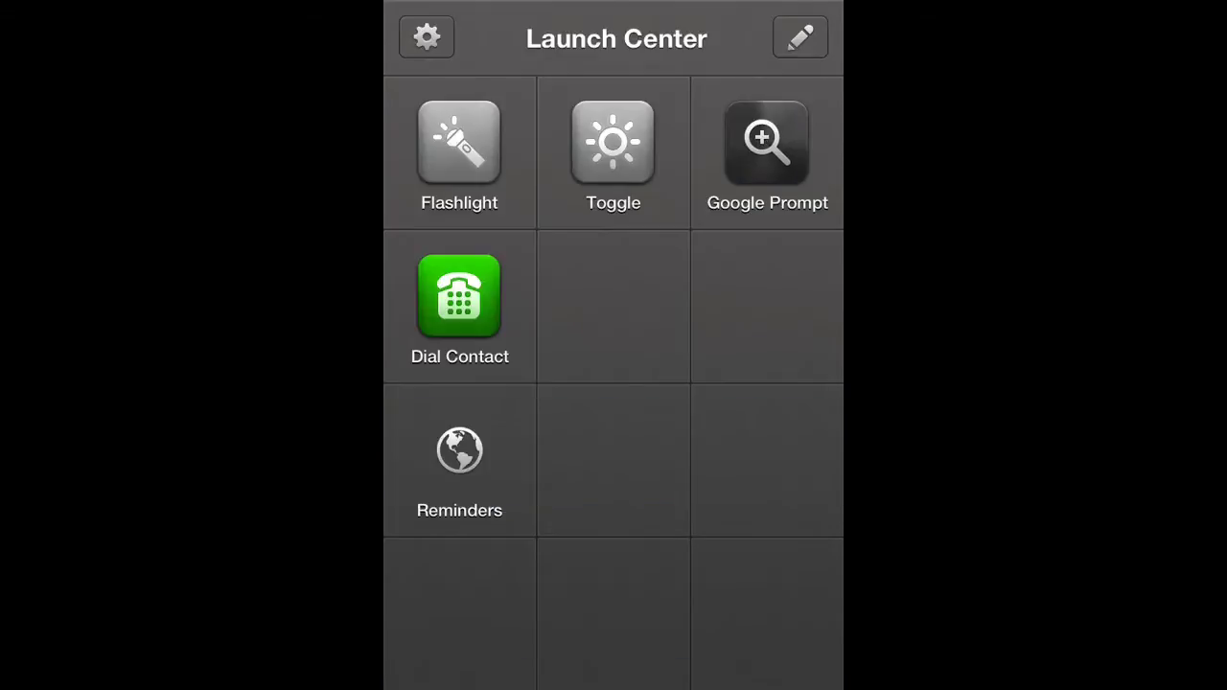
left_click(459, 307)
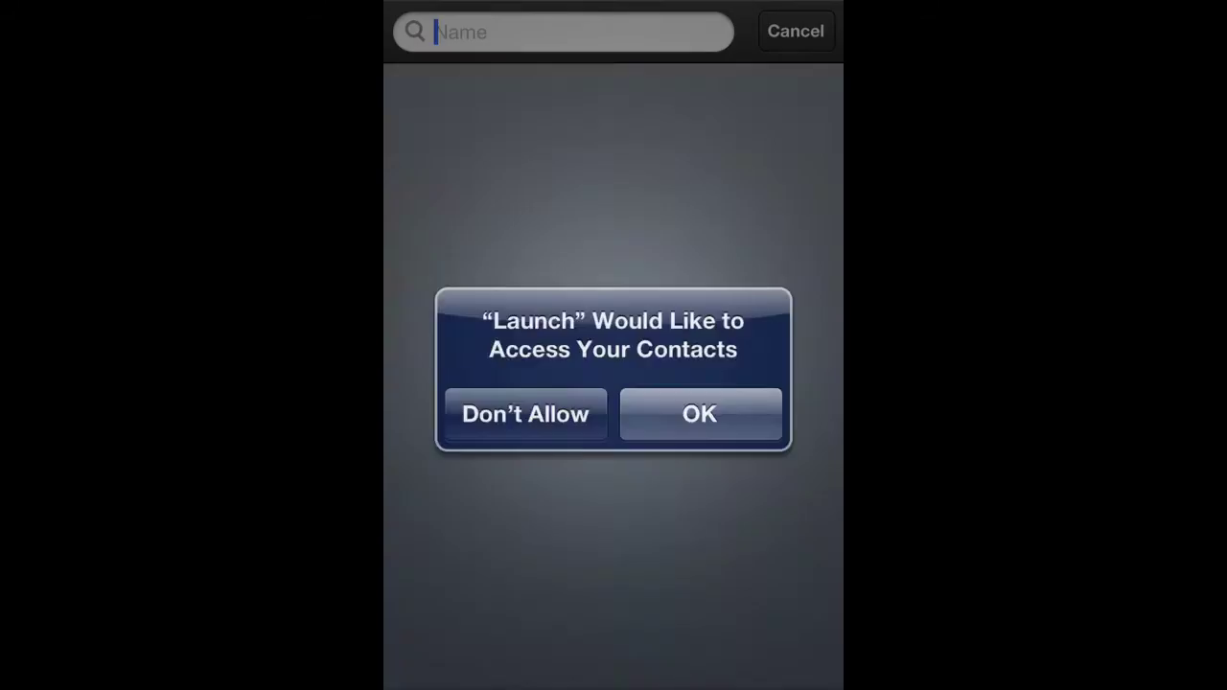
left_click(710, 418)
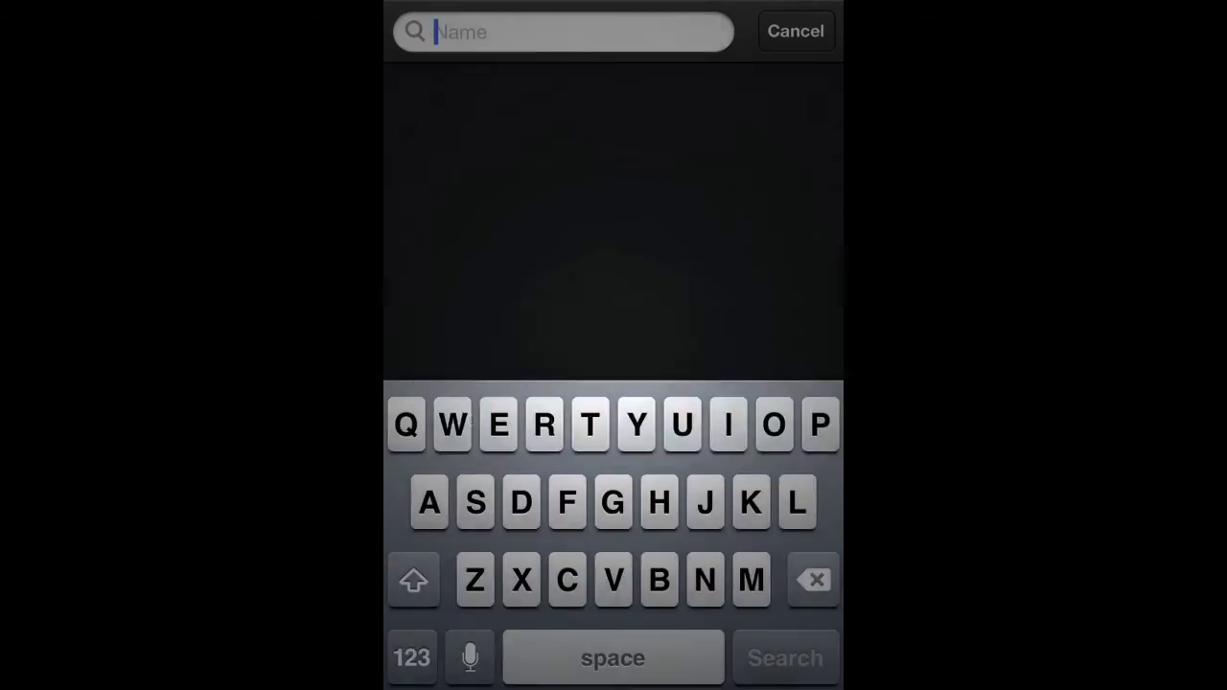
left_click(795, 31)
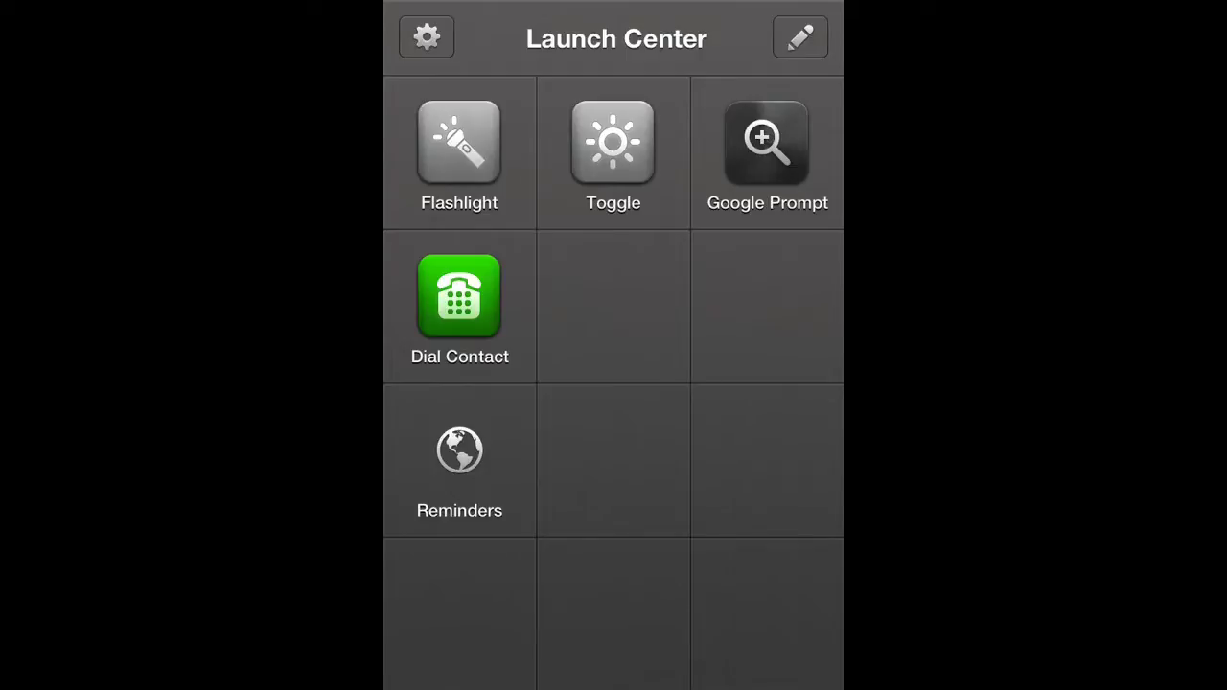
Start a new single action in an empty grid slot and browse the Action Composer list
left_click(801, 37)
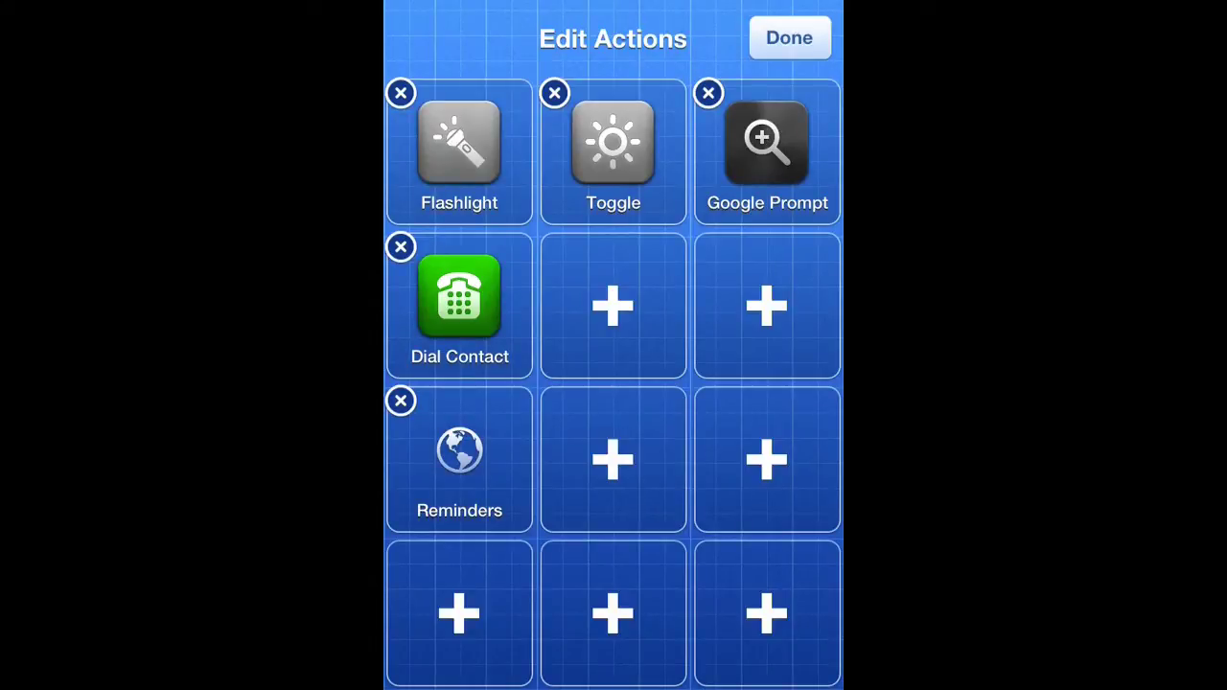
left_click(613, 305)
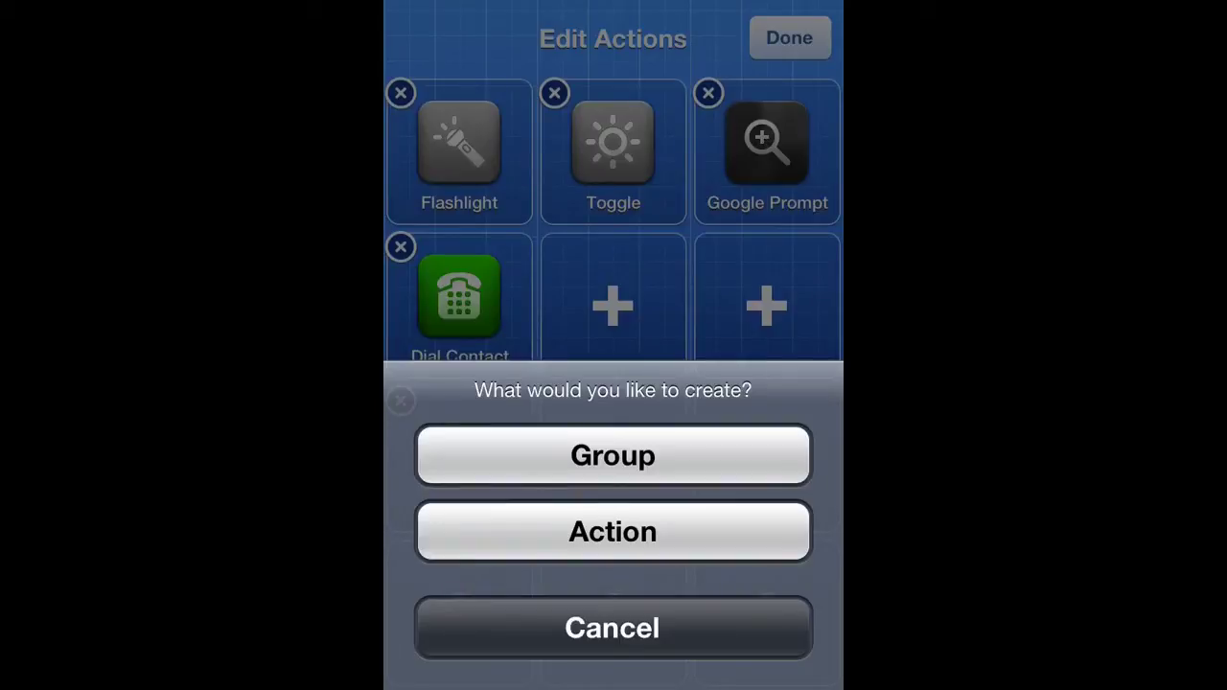
left_click(613, 531)
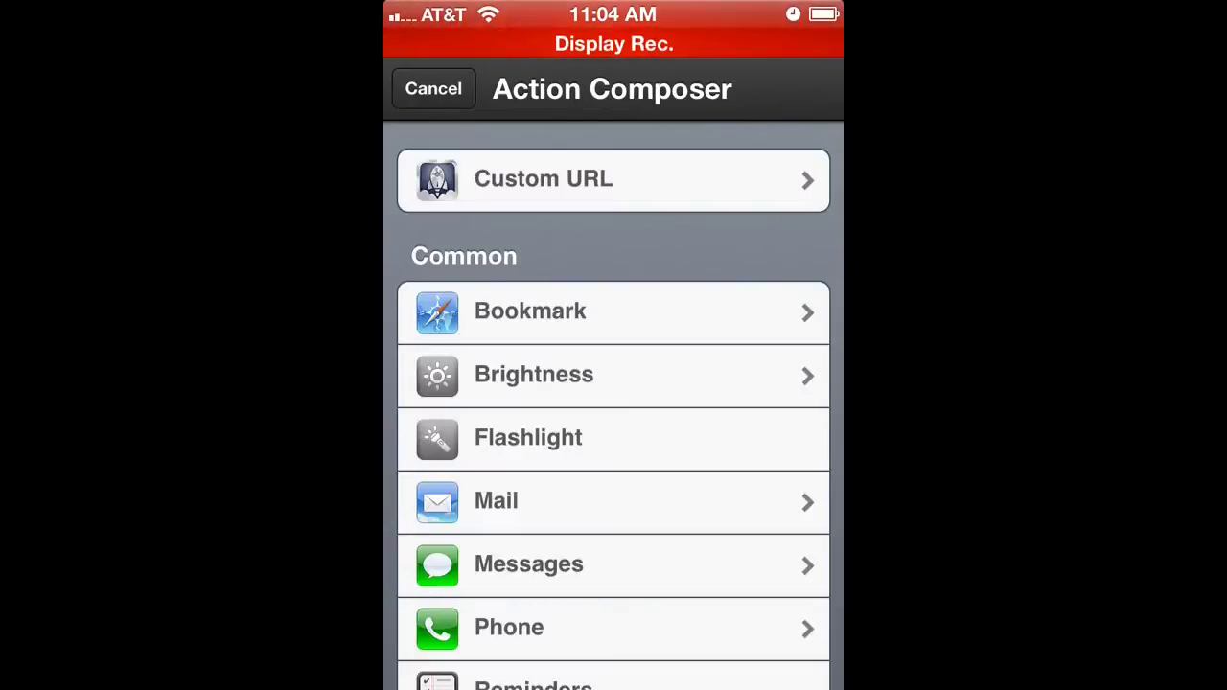
scroll(613, 403, "down", 5)
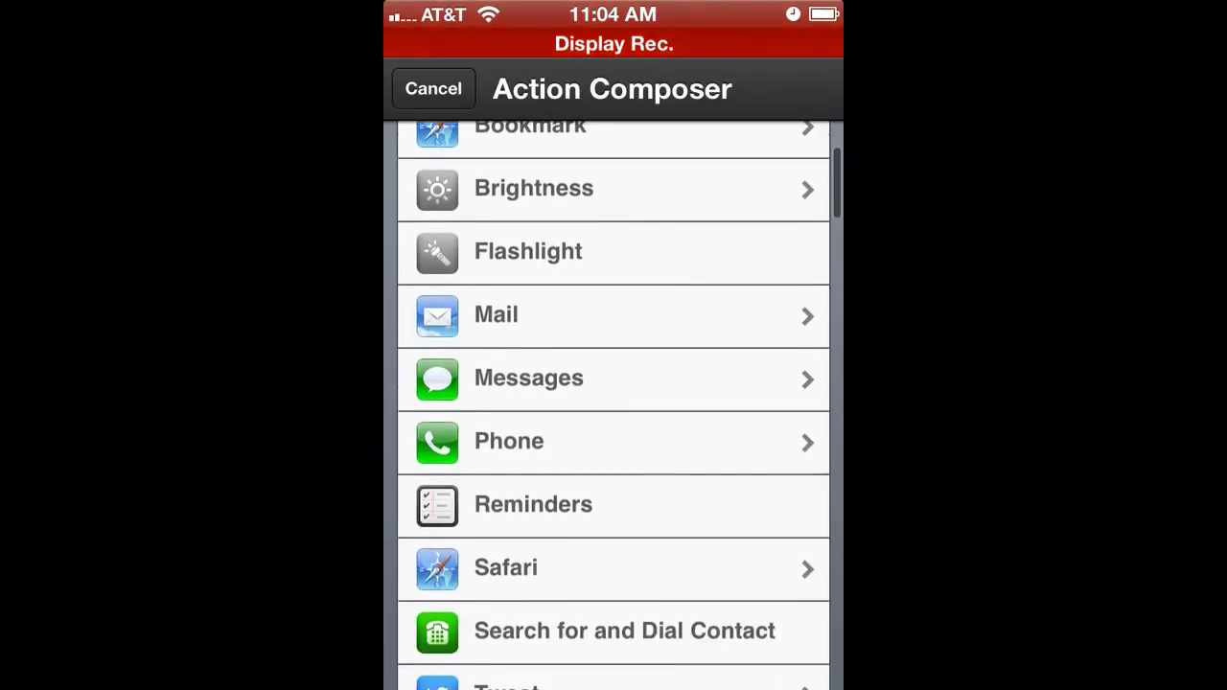
scroll(613, 402, "up", 3)
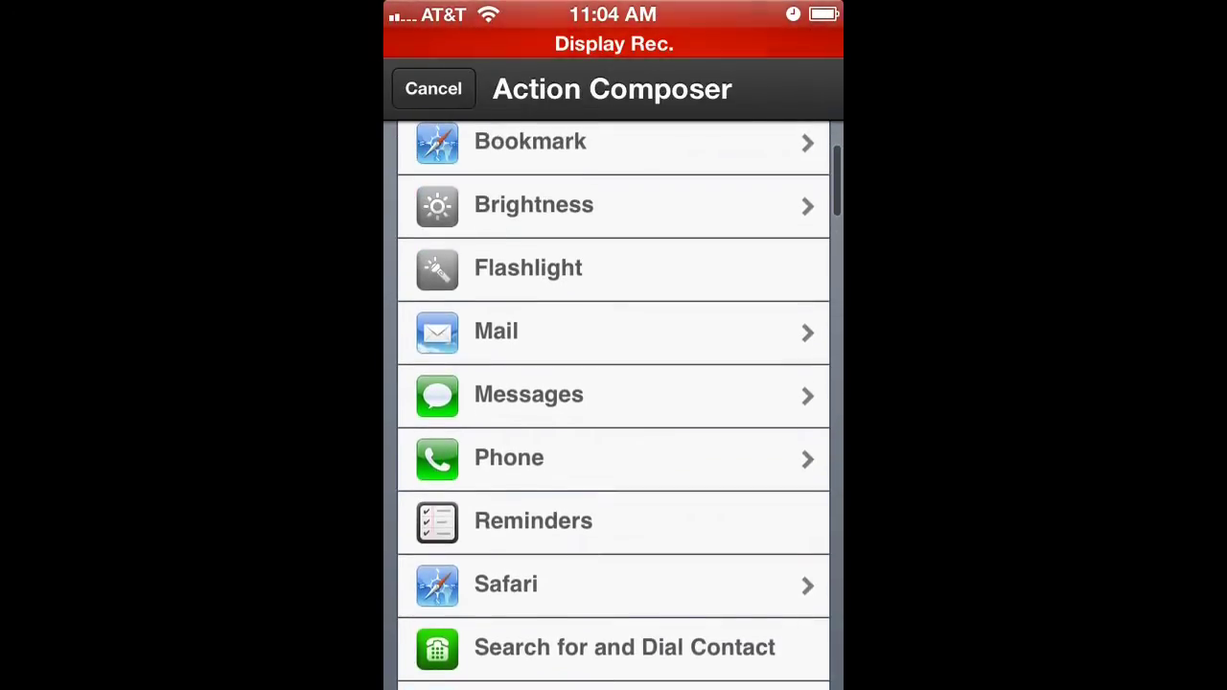
scroll(614, 403, "up", 2)
scroll(614, 403, "down", 4)
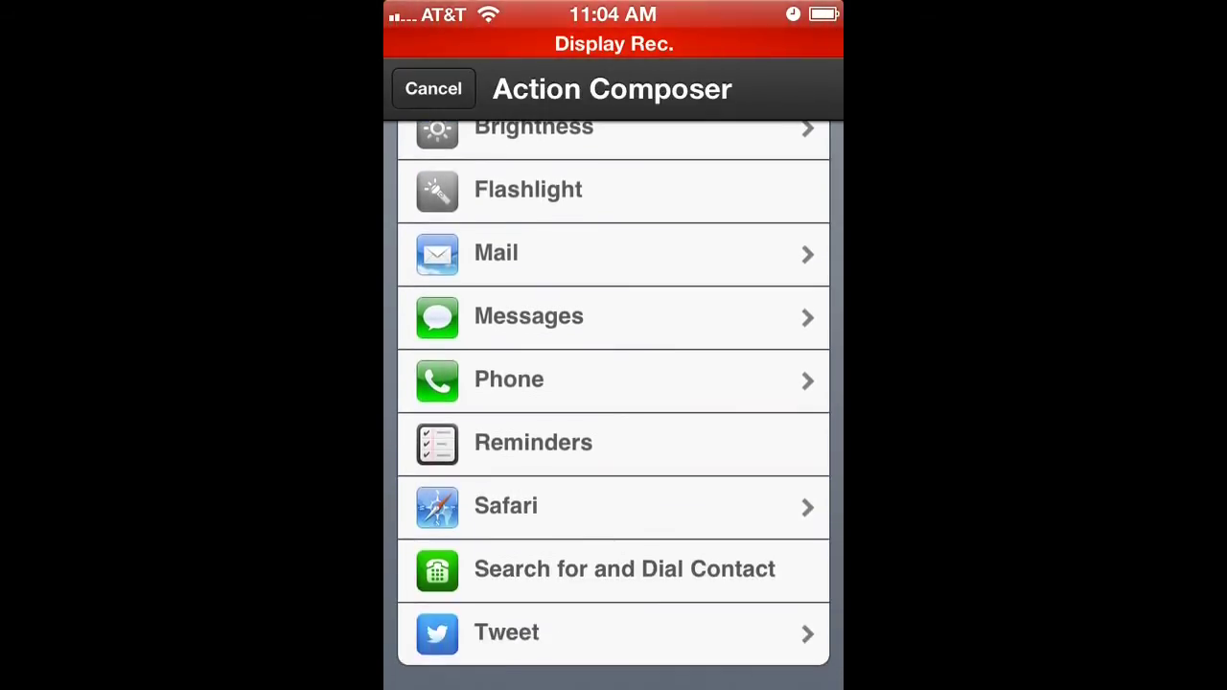
scroll(614, 402, "down", 3)
scroll(613, 402, "down", 5)
scroll(614, 402, "down", 4)
scroll(614, 403, "down", 3)
scroll(614, 403, "up", 2)
scroll(614, 403, "up", 5)
scroll(613, 402, "up", 2)
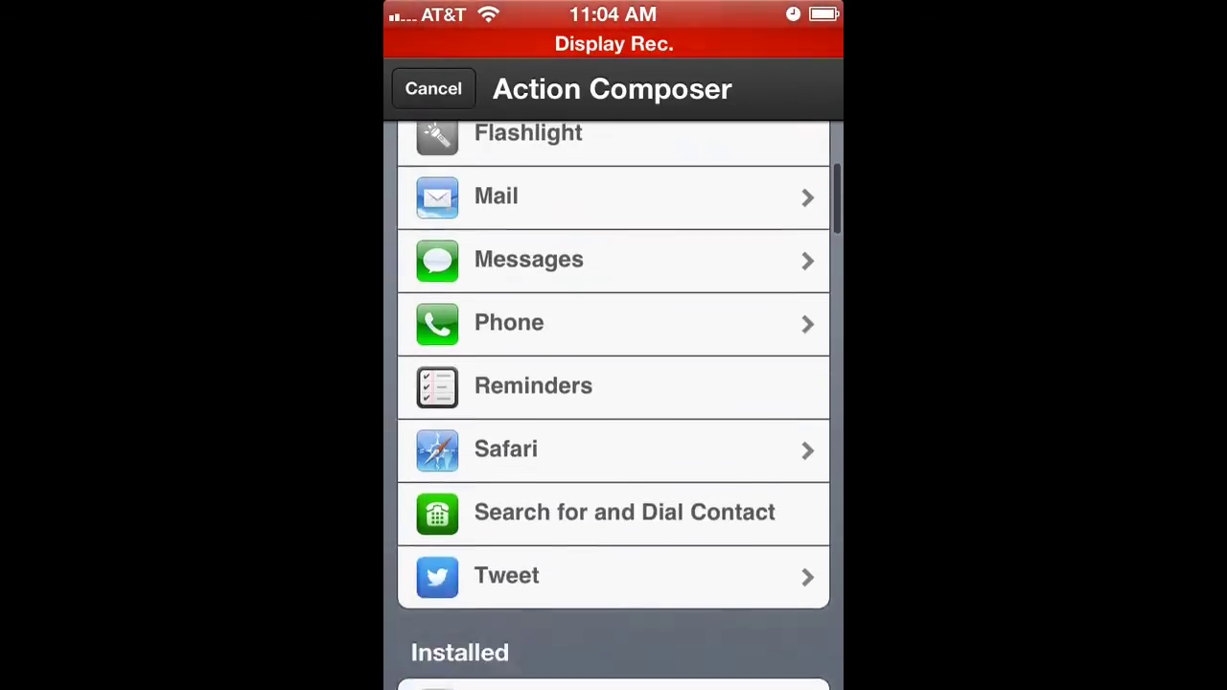
scroll(614, 403, "up", 2)
scroll(614, 403, "up", 1)
scroll(614, 403, "up", 2)
scroll(613, 403, "up", 1)
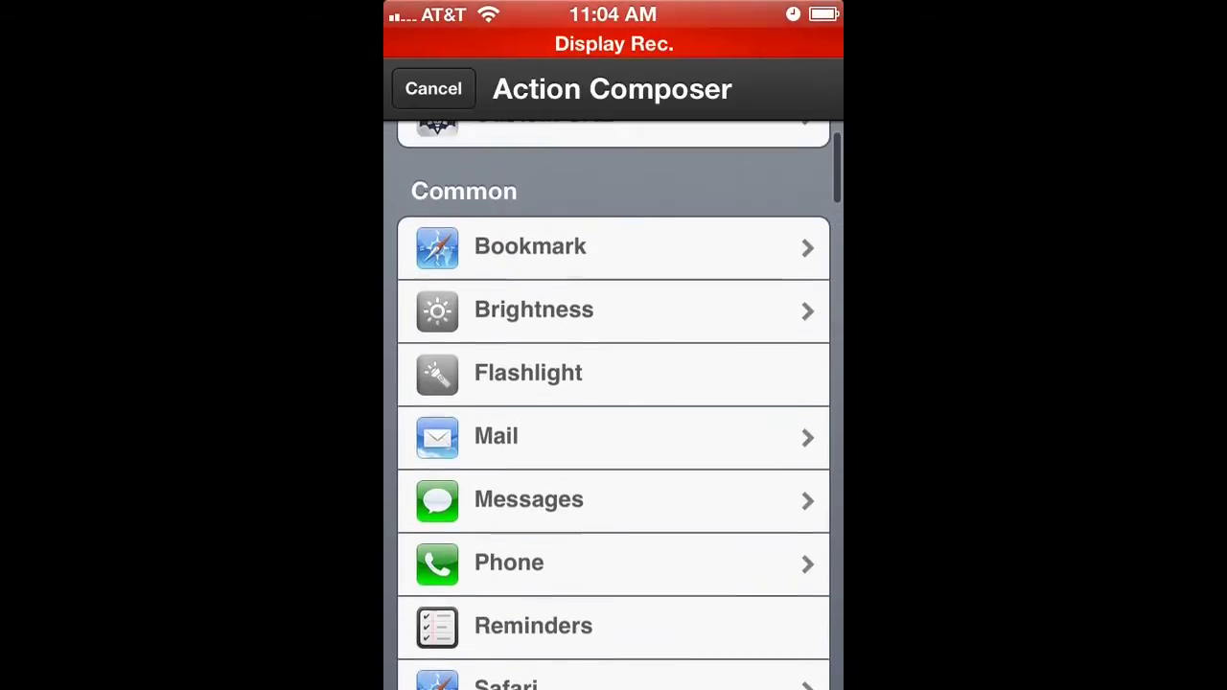
scroll(614, 403, "up", 1)
scroll(614, 402, "up", 1)
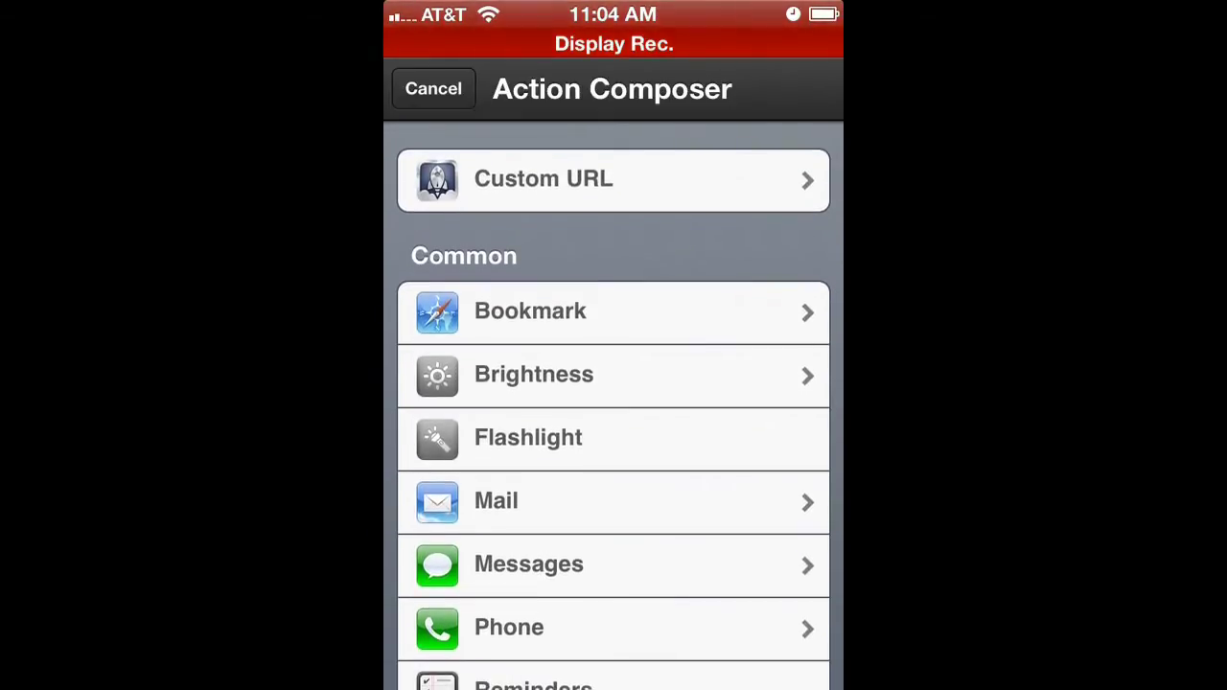
Make it a Custom URL action named 'Daily Text', then go to the home screen
left_click(614, 180)
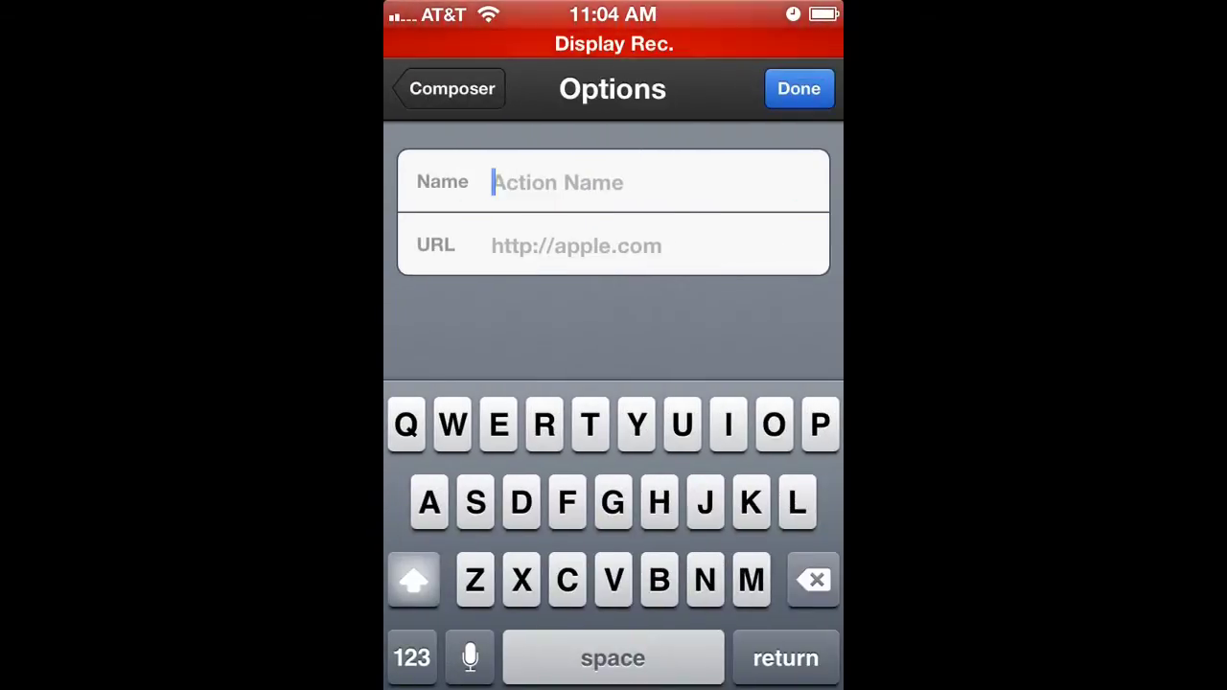
type("Daily Tex")
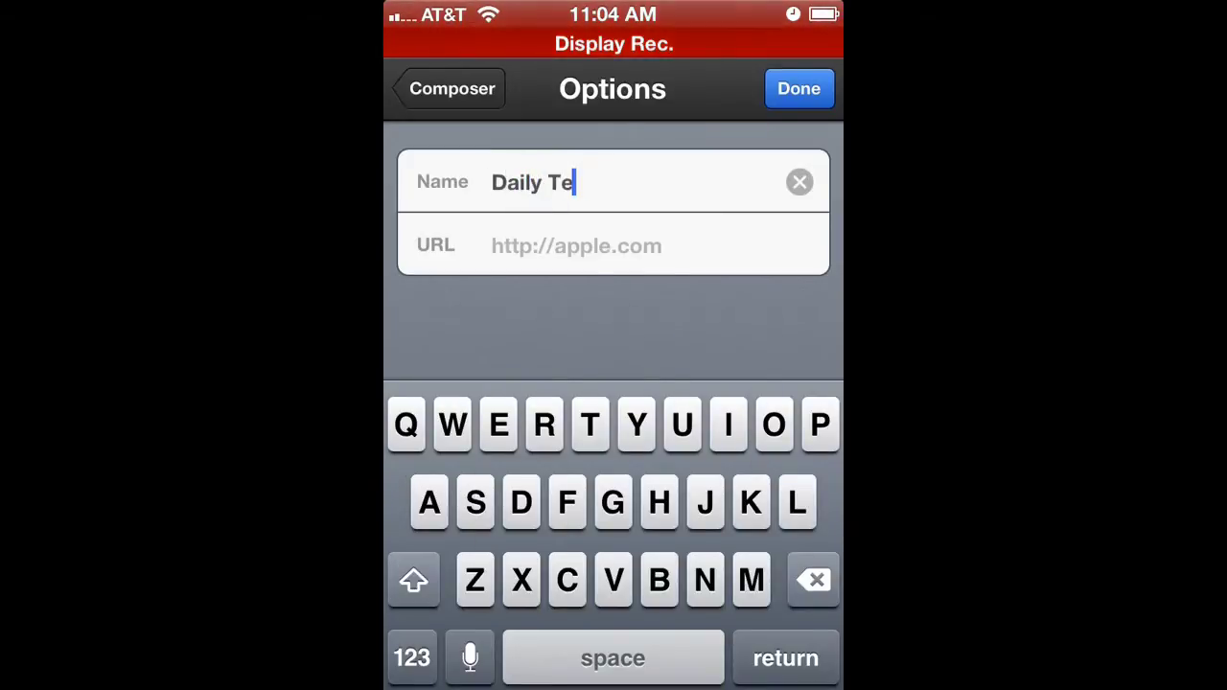
type("t")
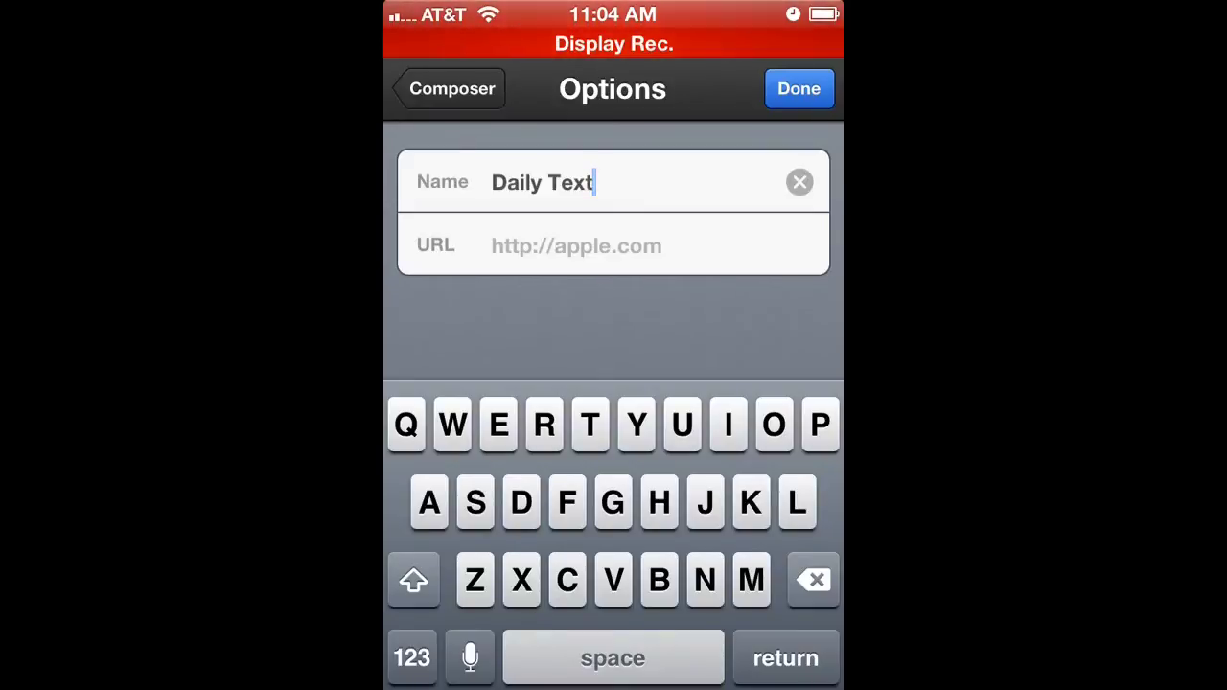
key("super")
Load the wol.jw.org daily text page in Safari
left_click(556, 636)
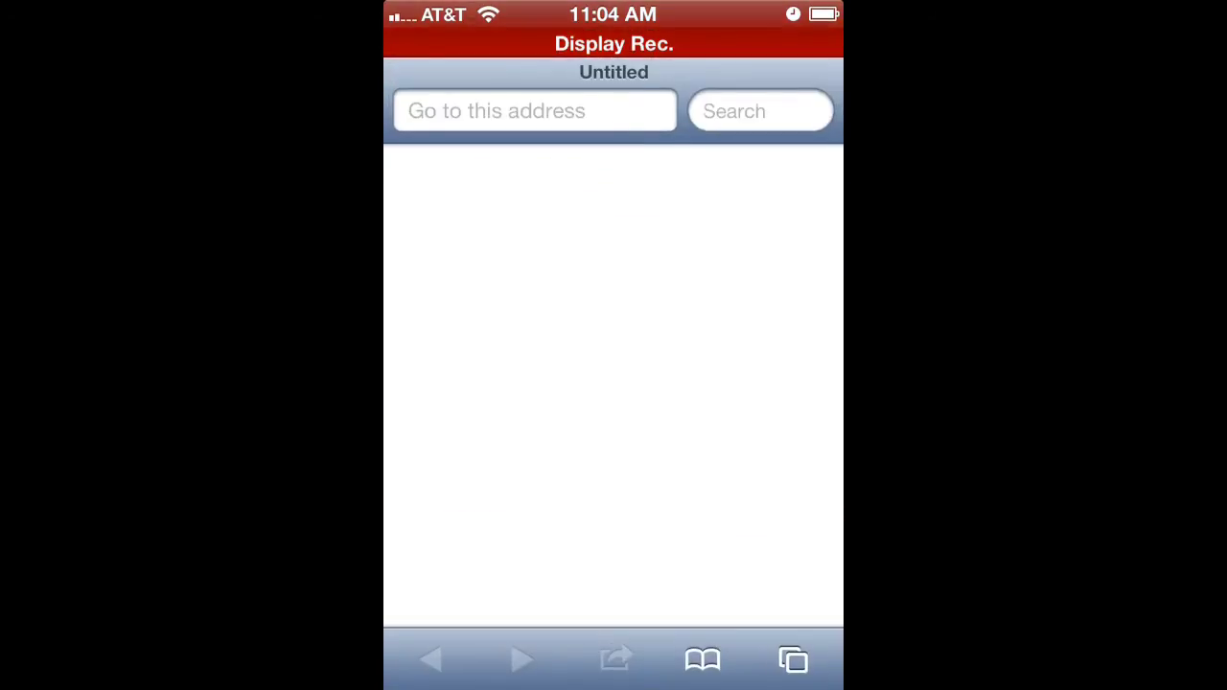
left_click(534, 110)
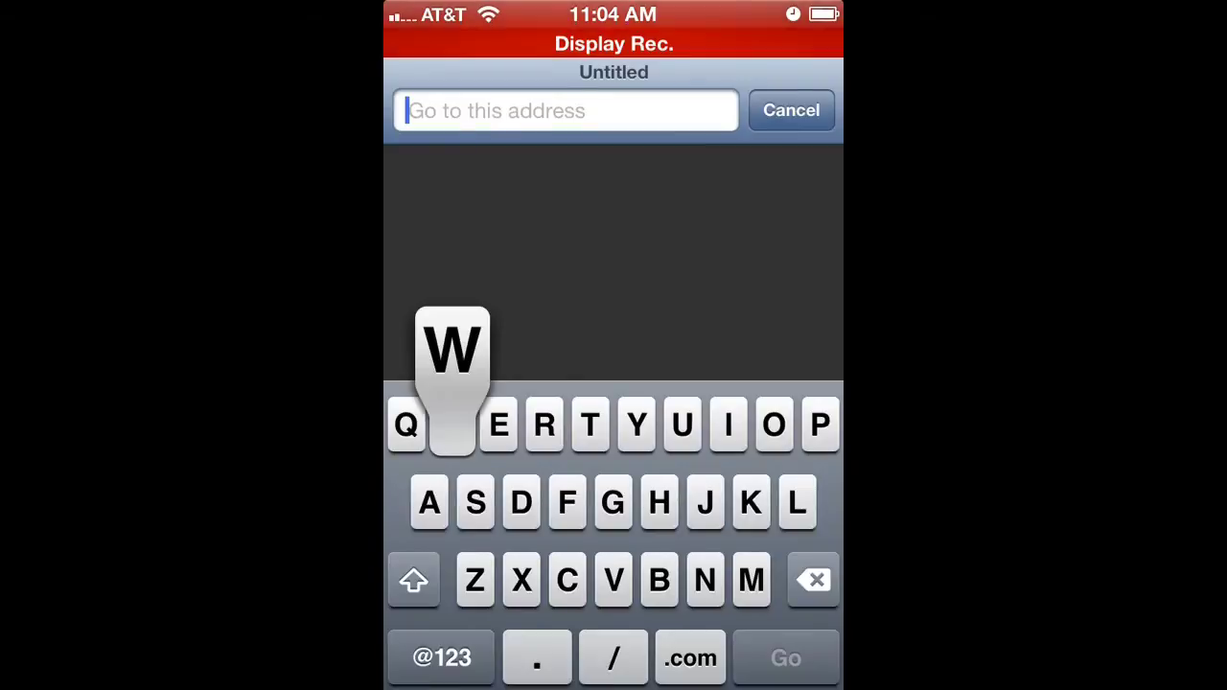
type("wol")
left_click(477, 170)
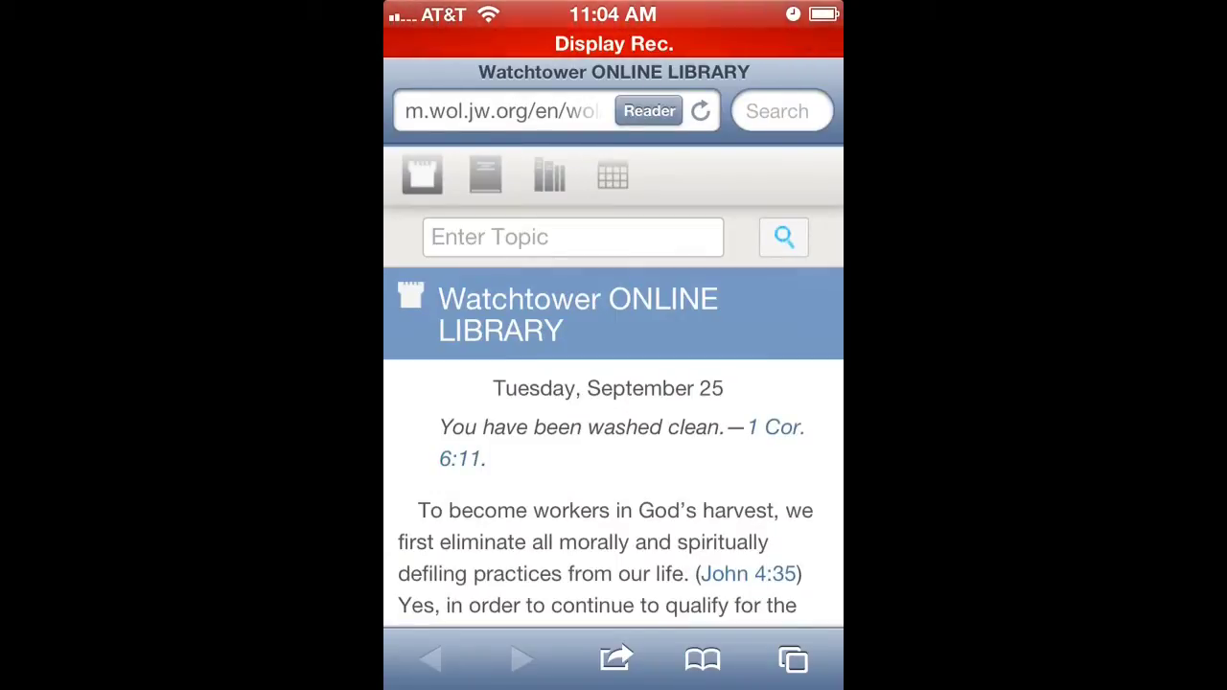
Select and copy the daily text page's full web address
left_click(499, 110)
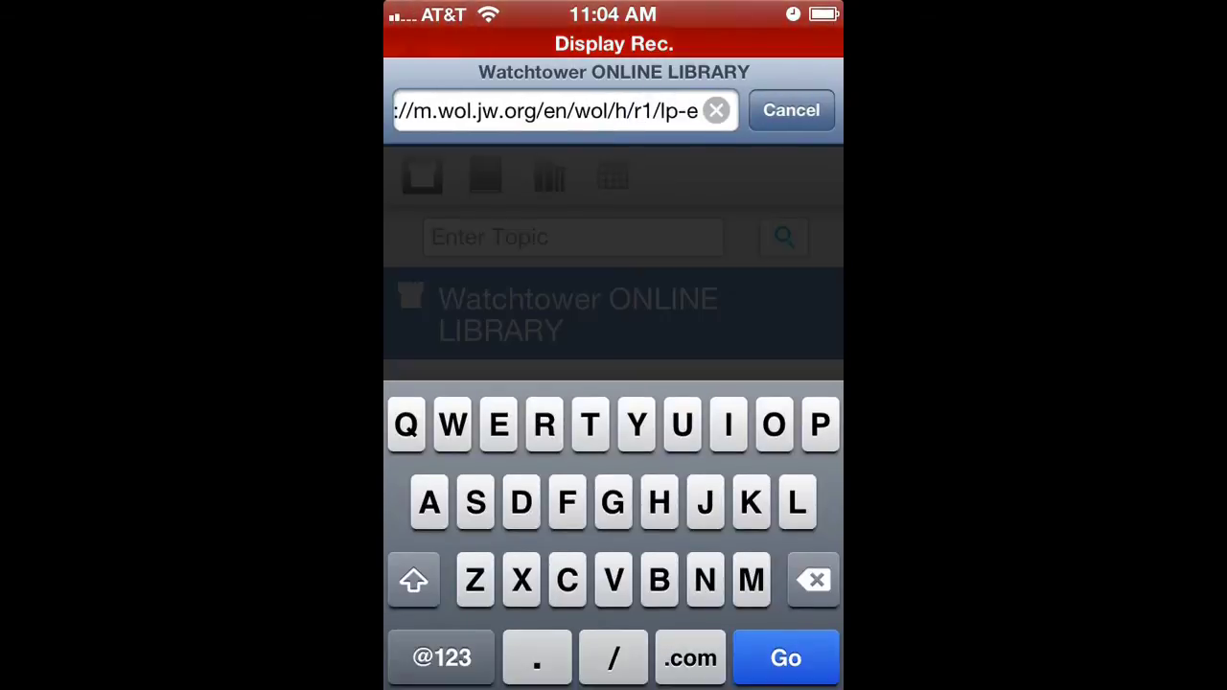
left_click(613, 110)
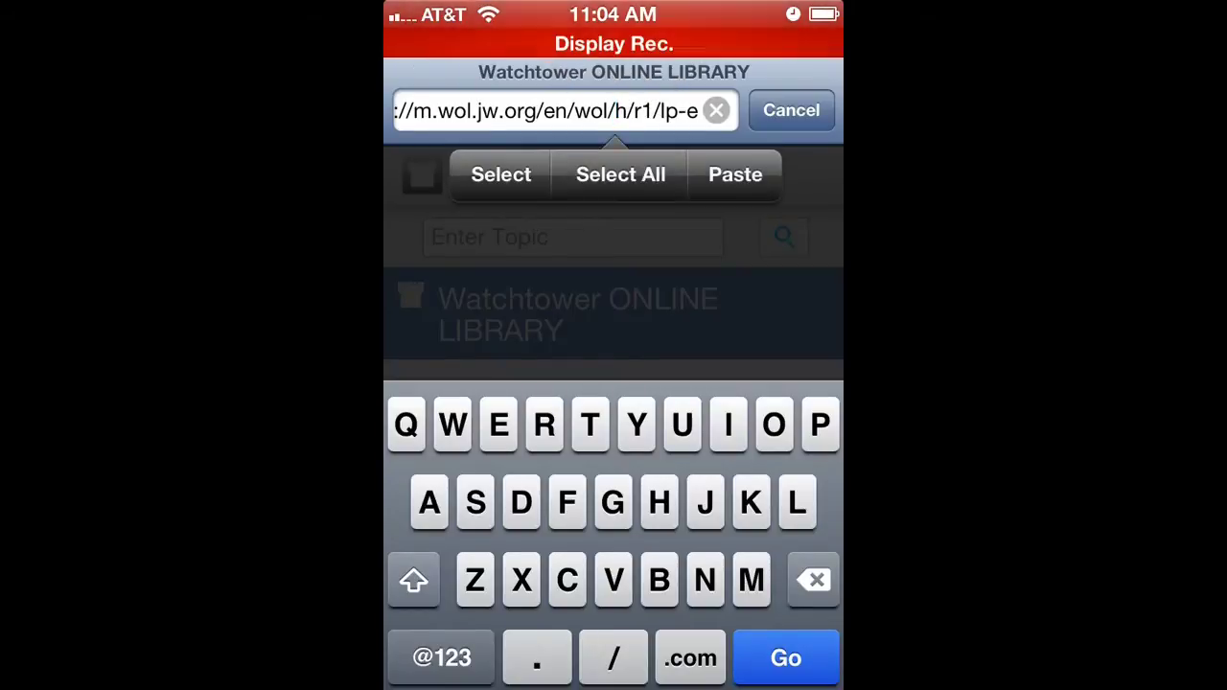
left_click(619, 174)
left_click(529, 176)
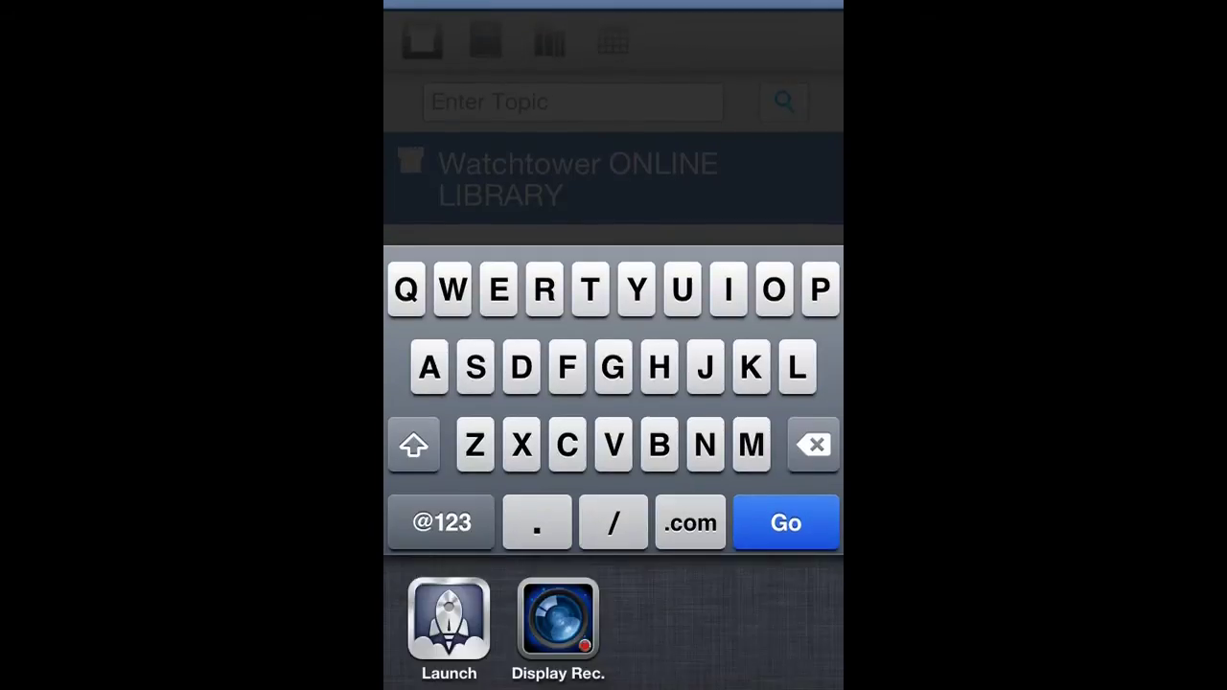
Paste the copied Watchtower address as the Daily Text URL and save the action
left_click(447, 624)
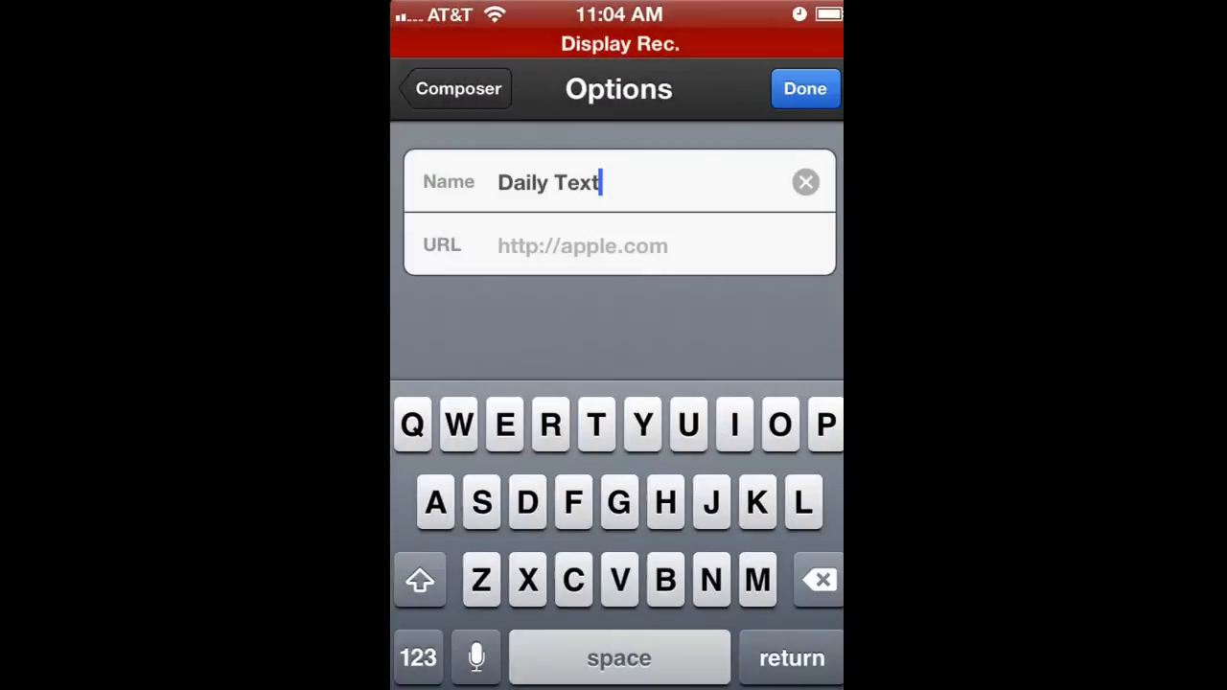
left_click(575, 246)
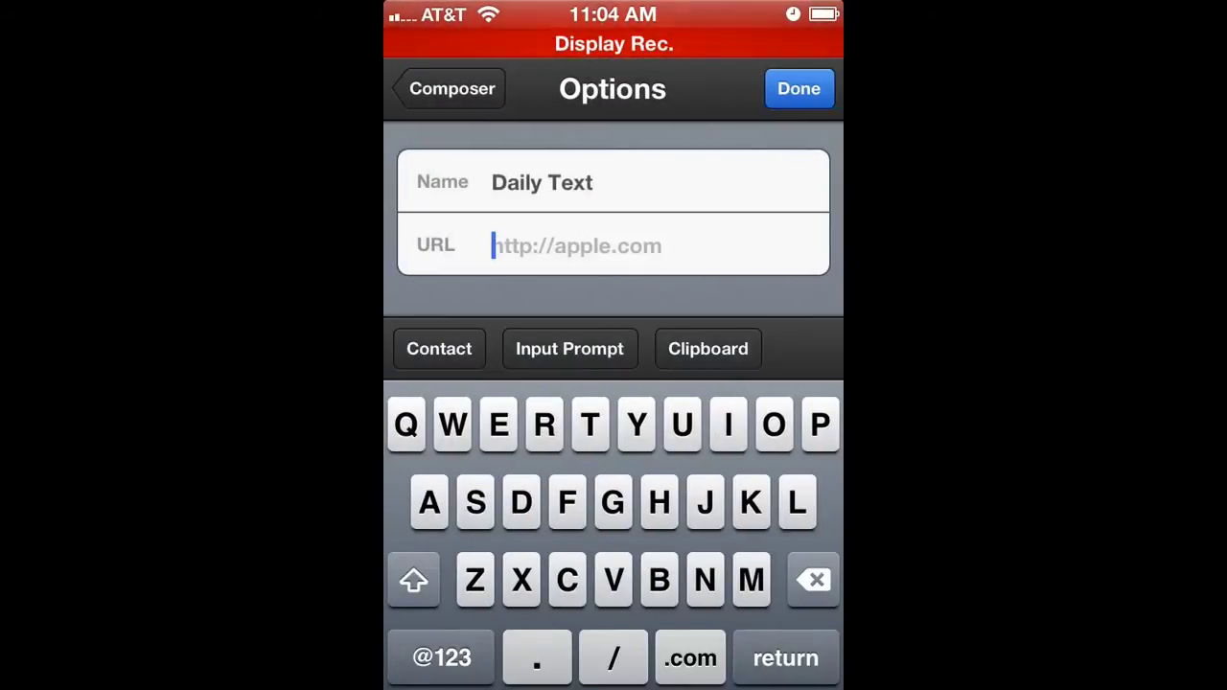
left_click(494, 245)
left_click(492, 177)
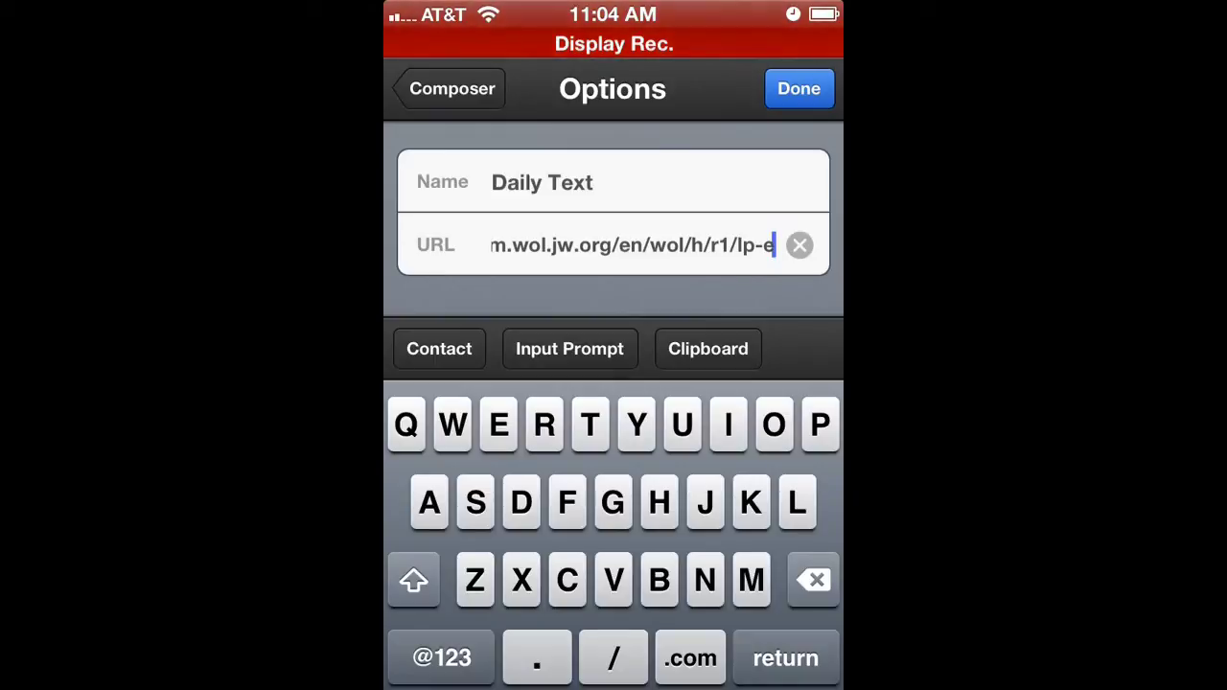
left_click(798, 88)
Give the Daily Text action a black icon with the open-book symbol
left_click(614, 305)
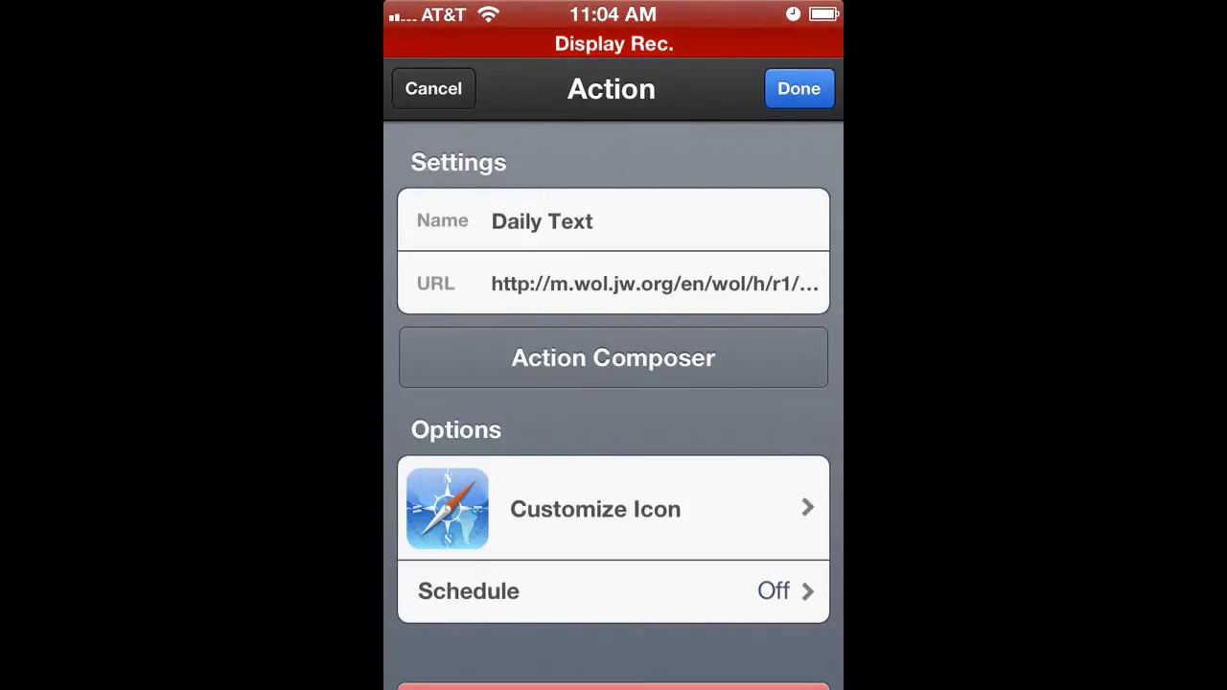
left_click(614, 510)
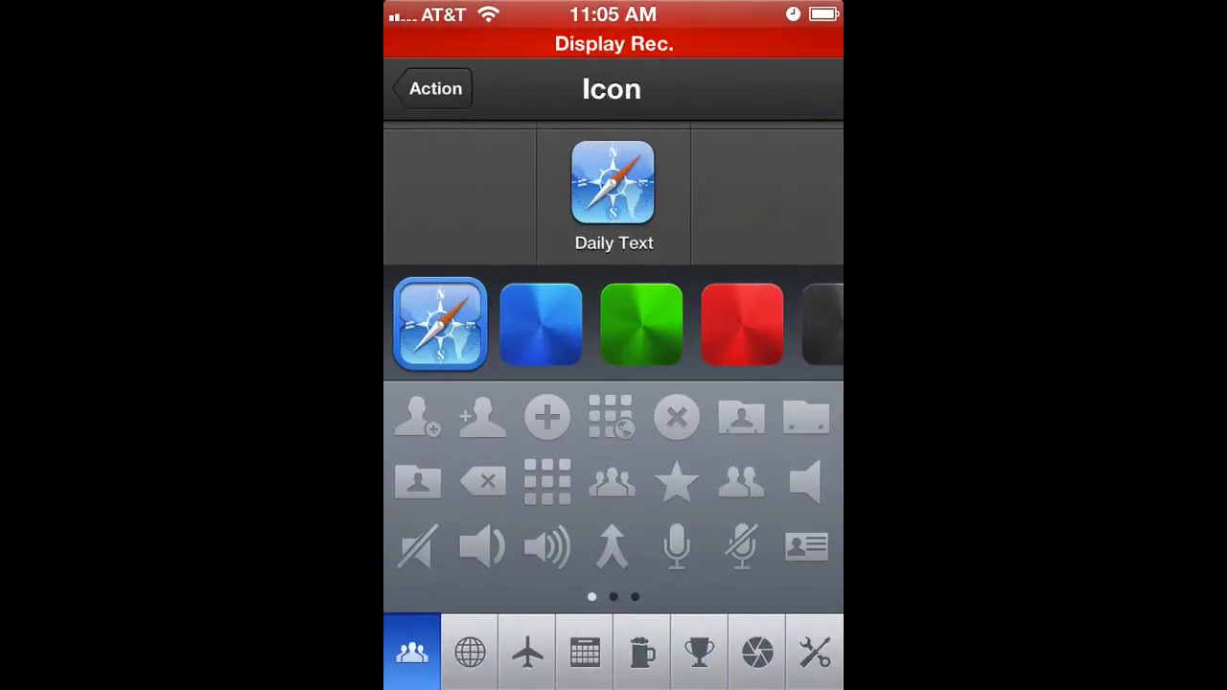
left_click(822, 324)
left_click(528, 652)
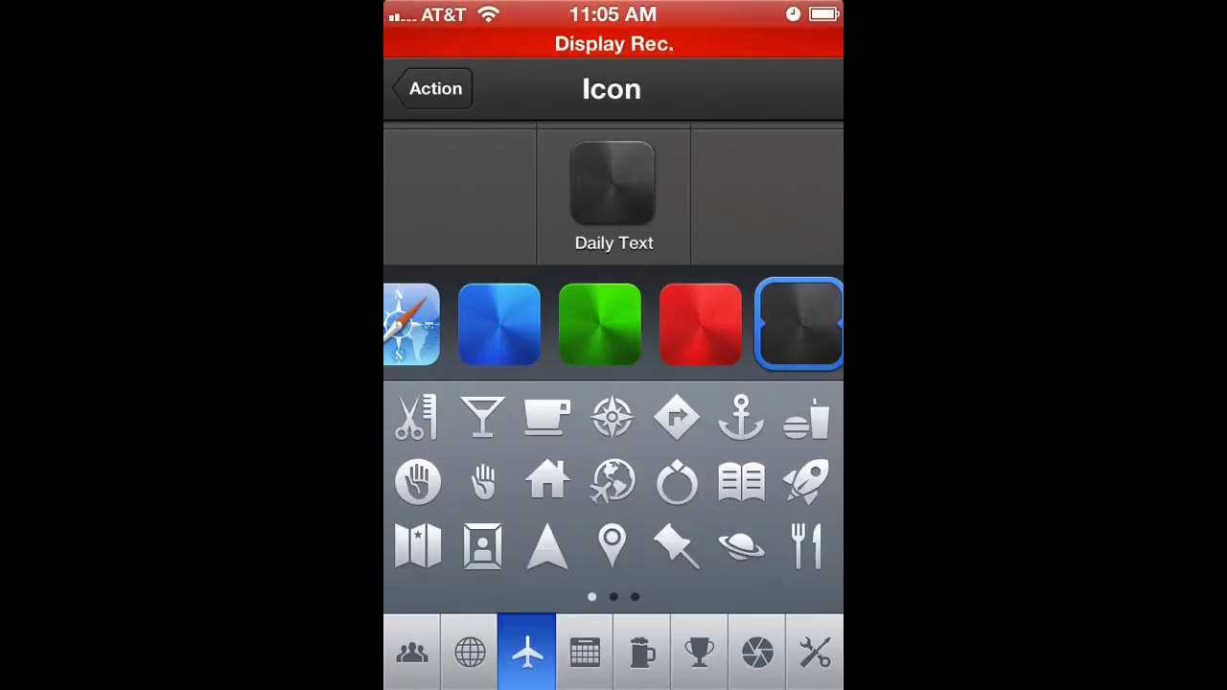
left_click(742, 482)
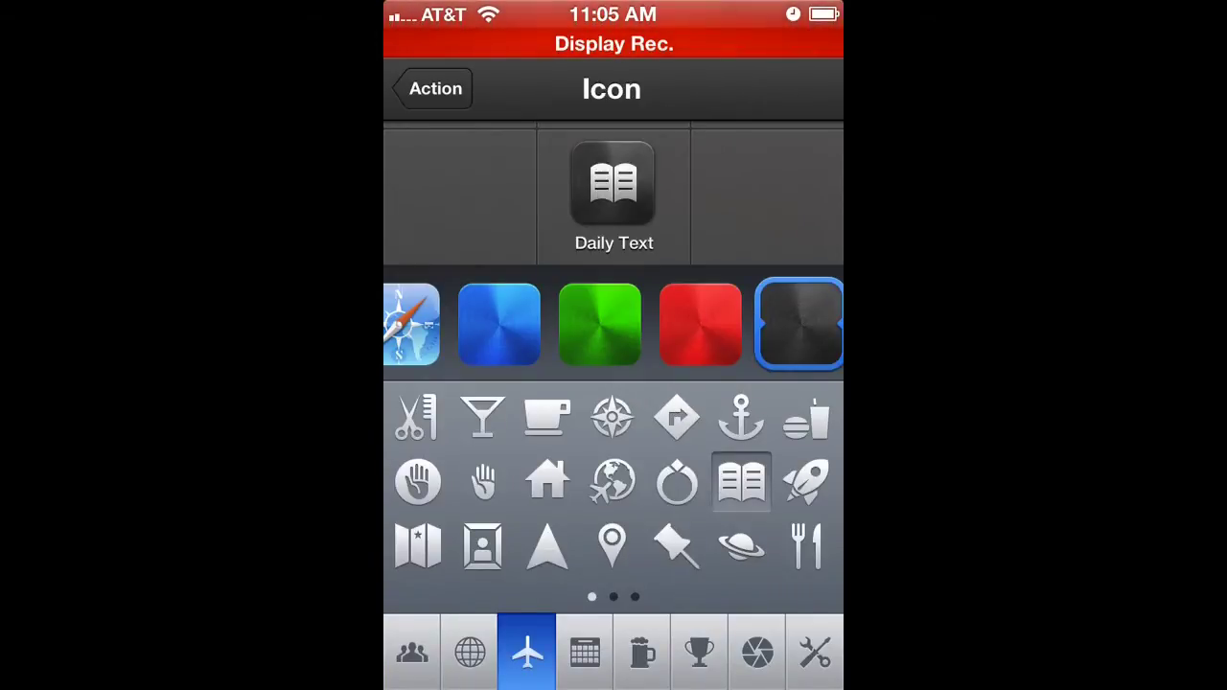
left_click(435, 89)
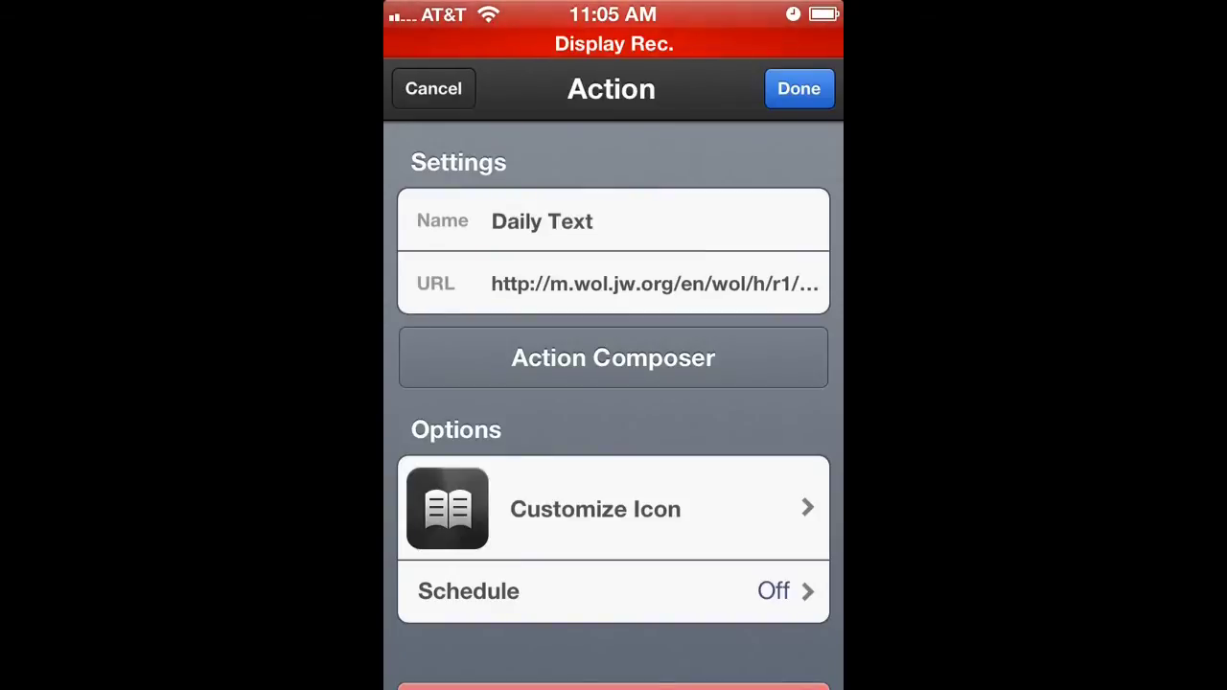
scroll(614, 403, "down", 3)
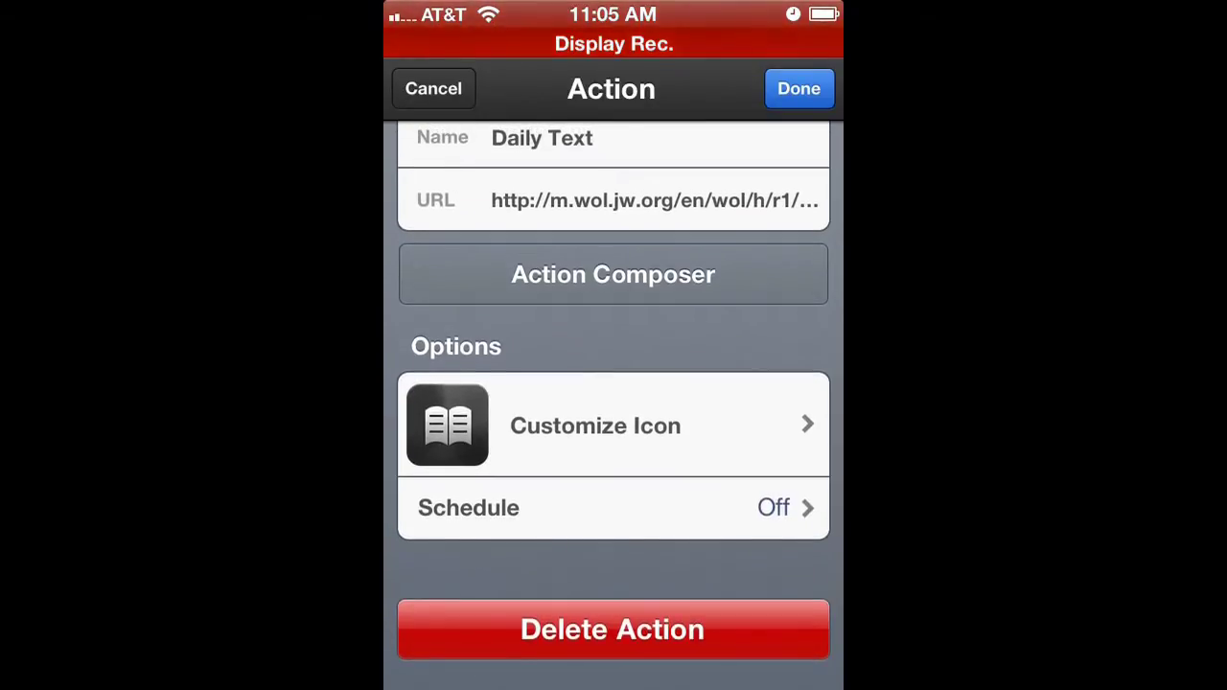
left_click(613, 508)
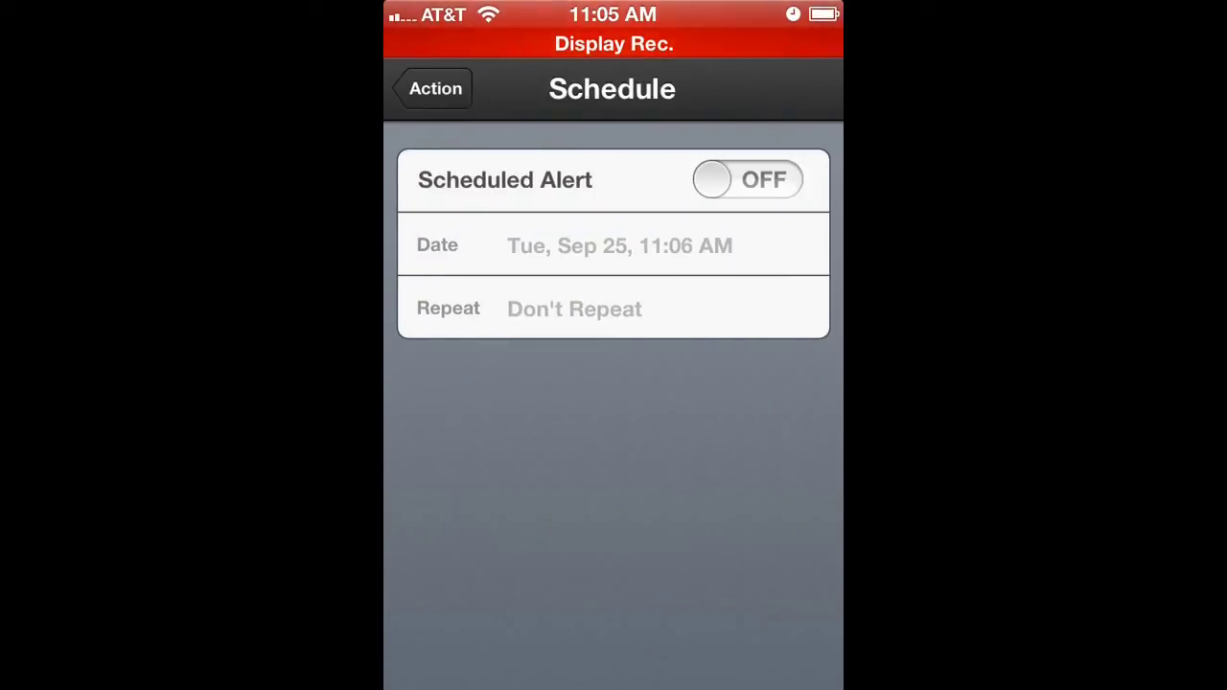
Turn on an 11:07 AM scheduled alert repeating every day, and save Daily Text
left_click(748, 179)
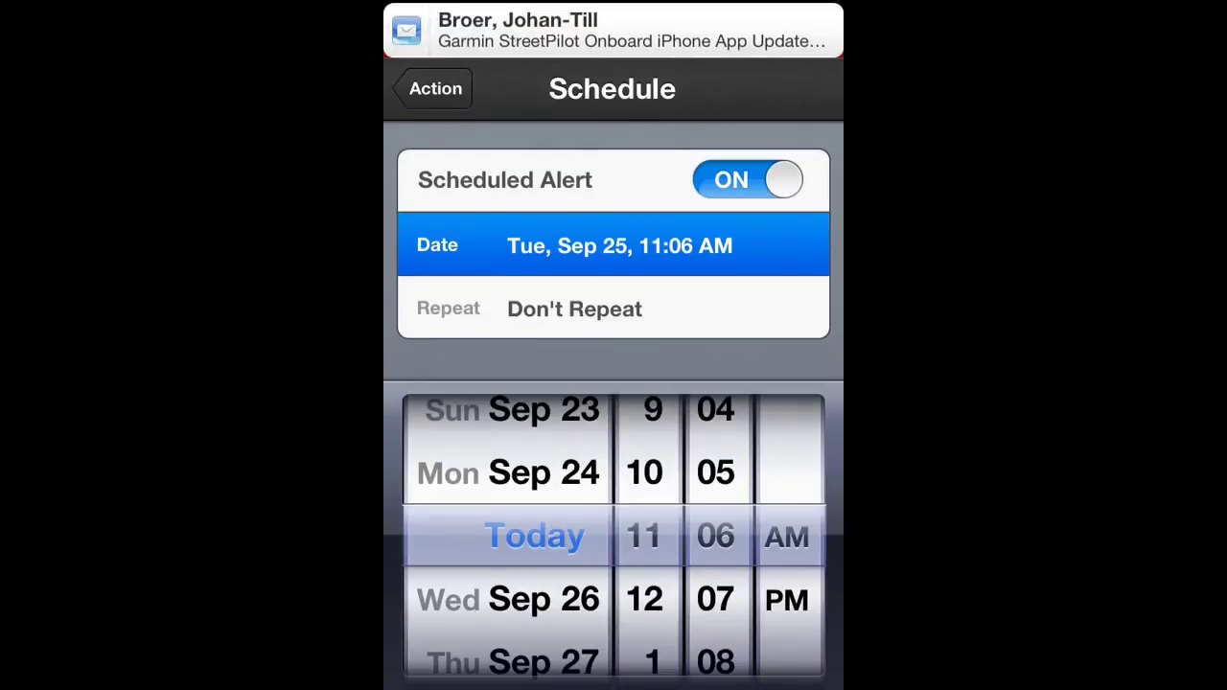
left_click_drag(715, 576, 715, 512)
left_click(613, 308)
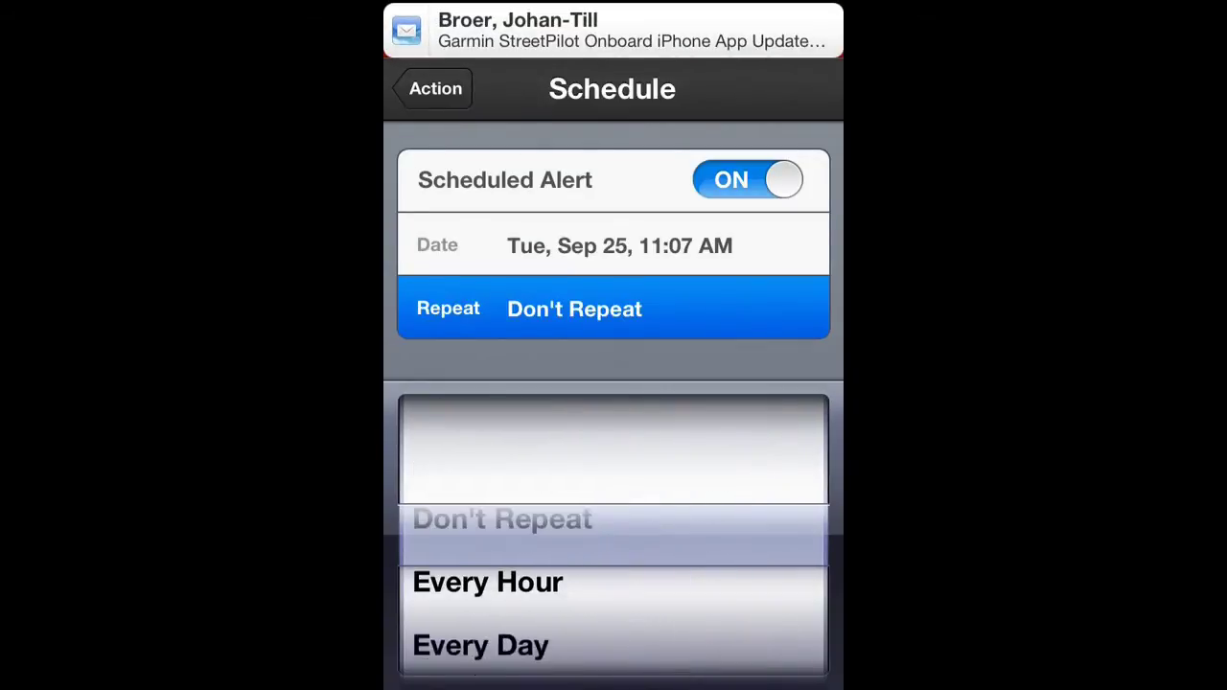
left_click_drag(614, 582, 613, 519)
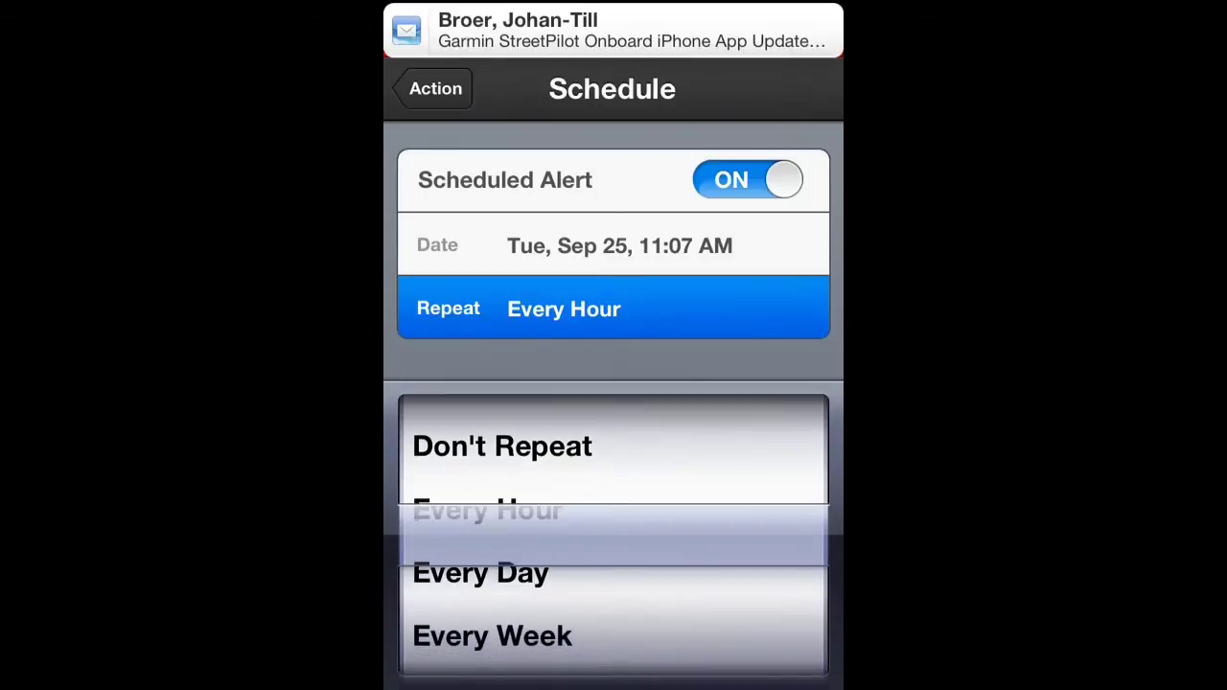
left_click_drag(614, 595, 614, 531)
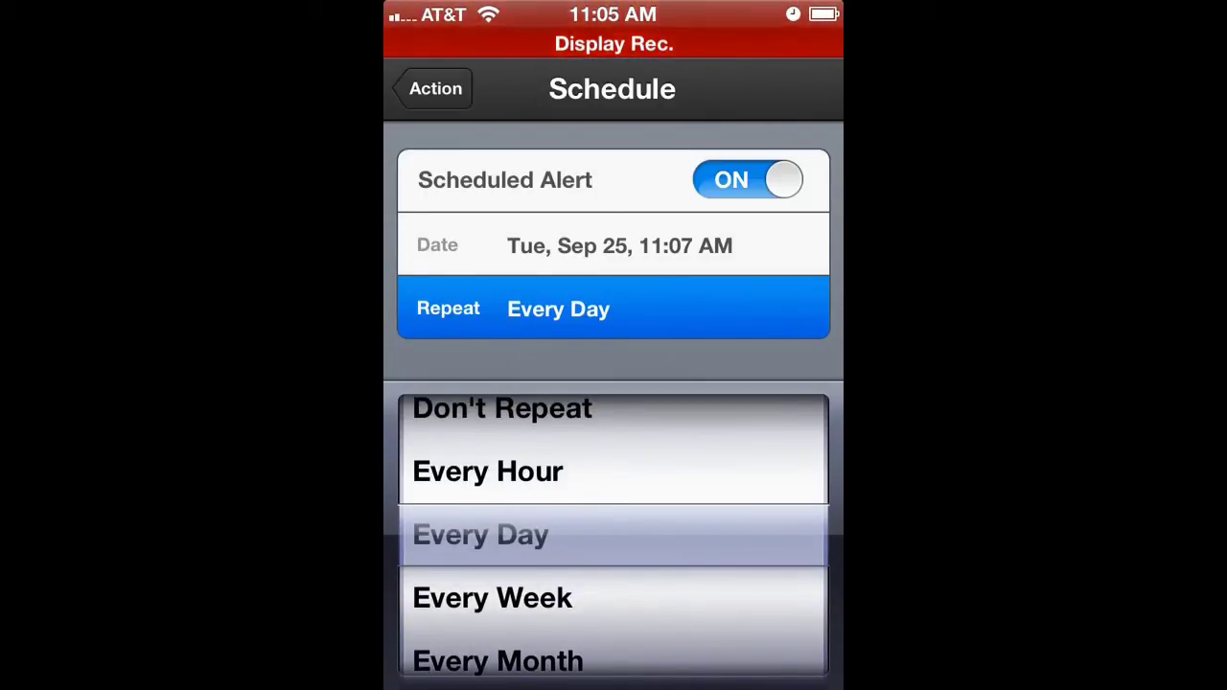
left_click(436, 89)
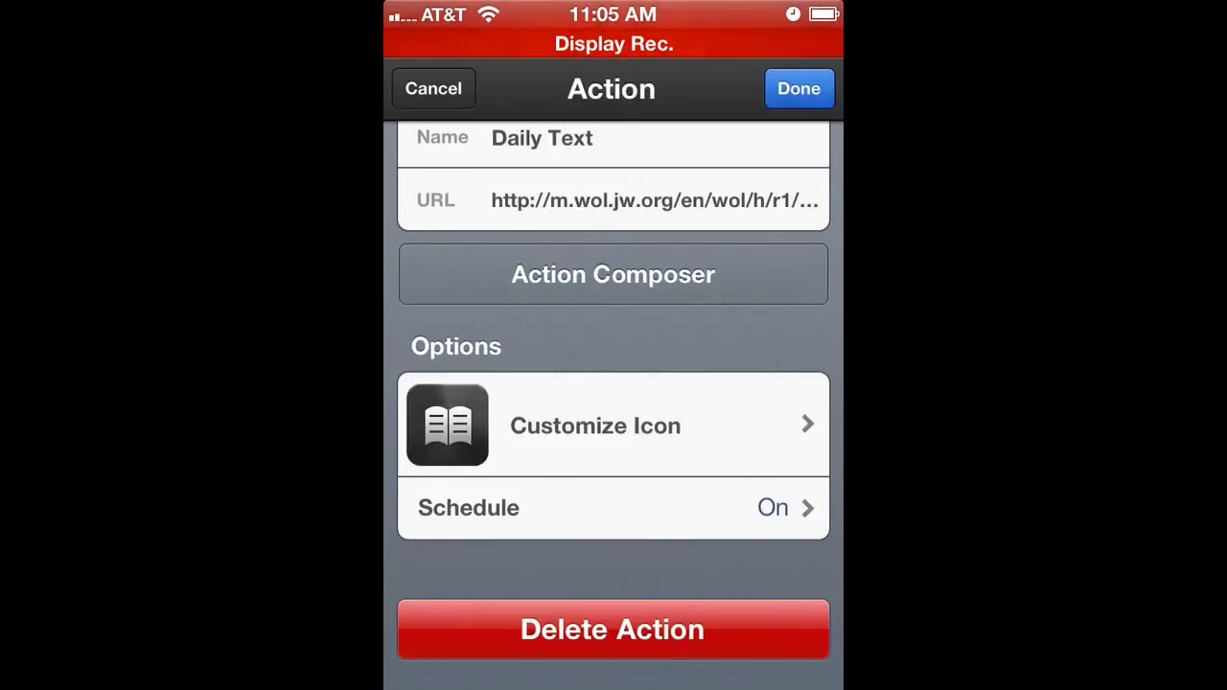
left_click(799, 89)
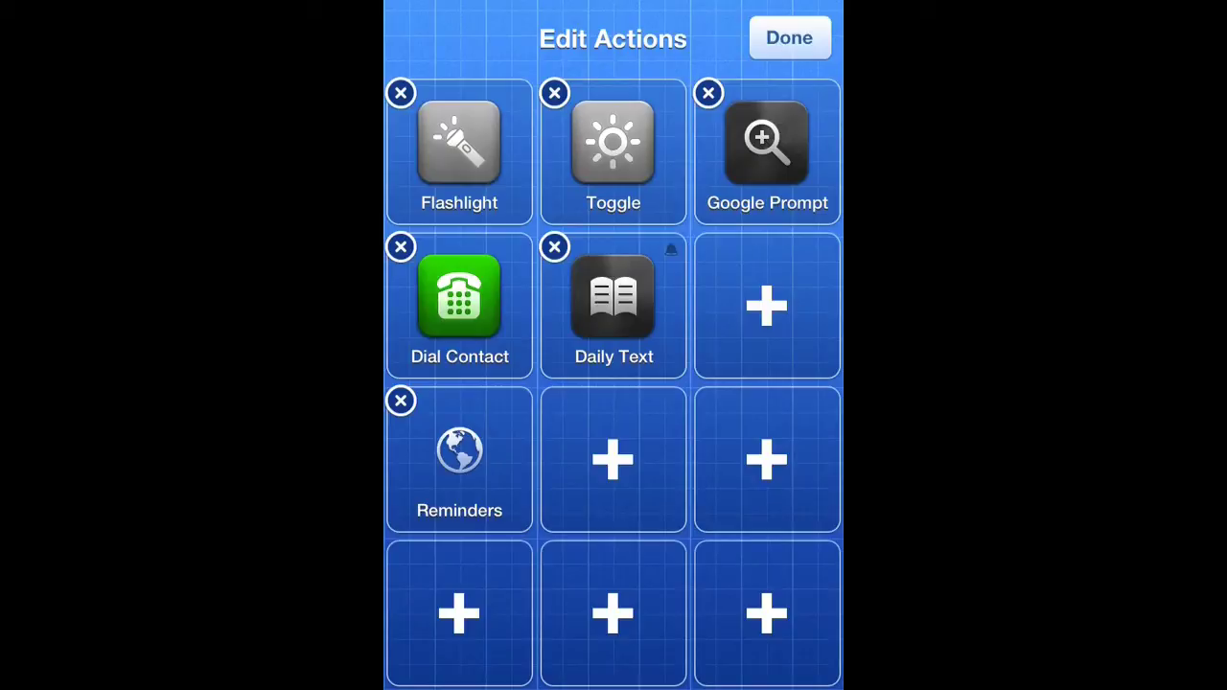
Add a second Custom URL action in an empty slot, named 'Bible Reading'
left_click(766, 305)
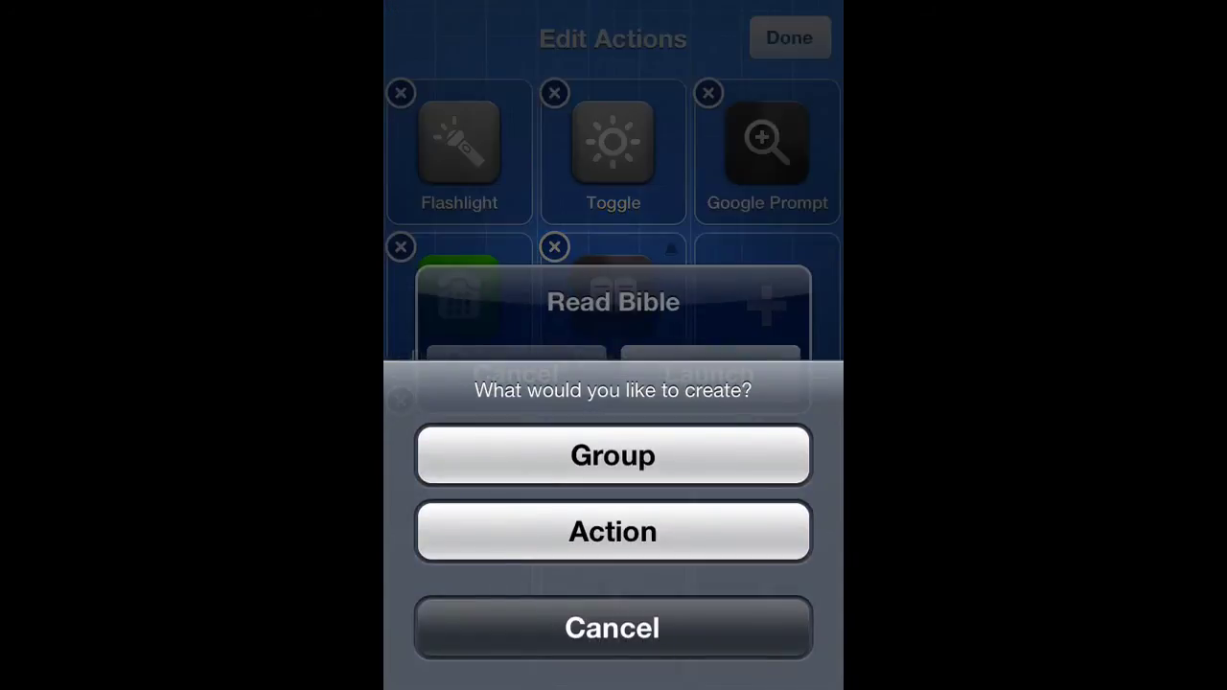
left_click(613, 531)
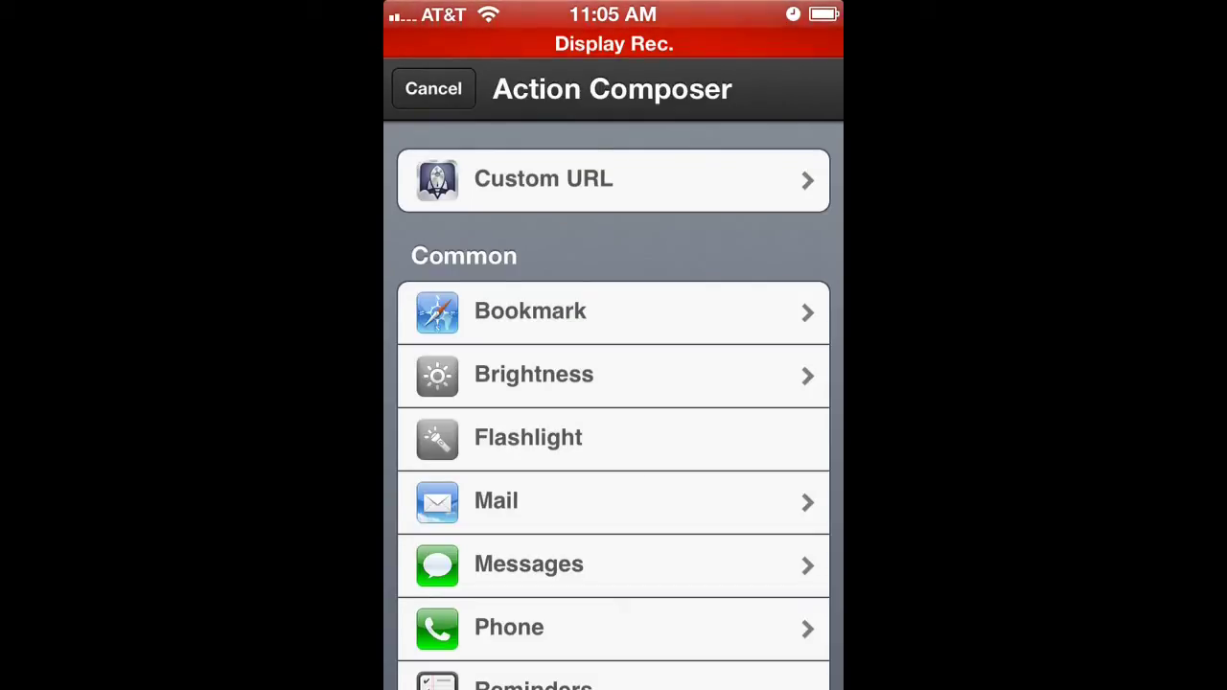
left_click(614, 180)
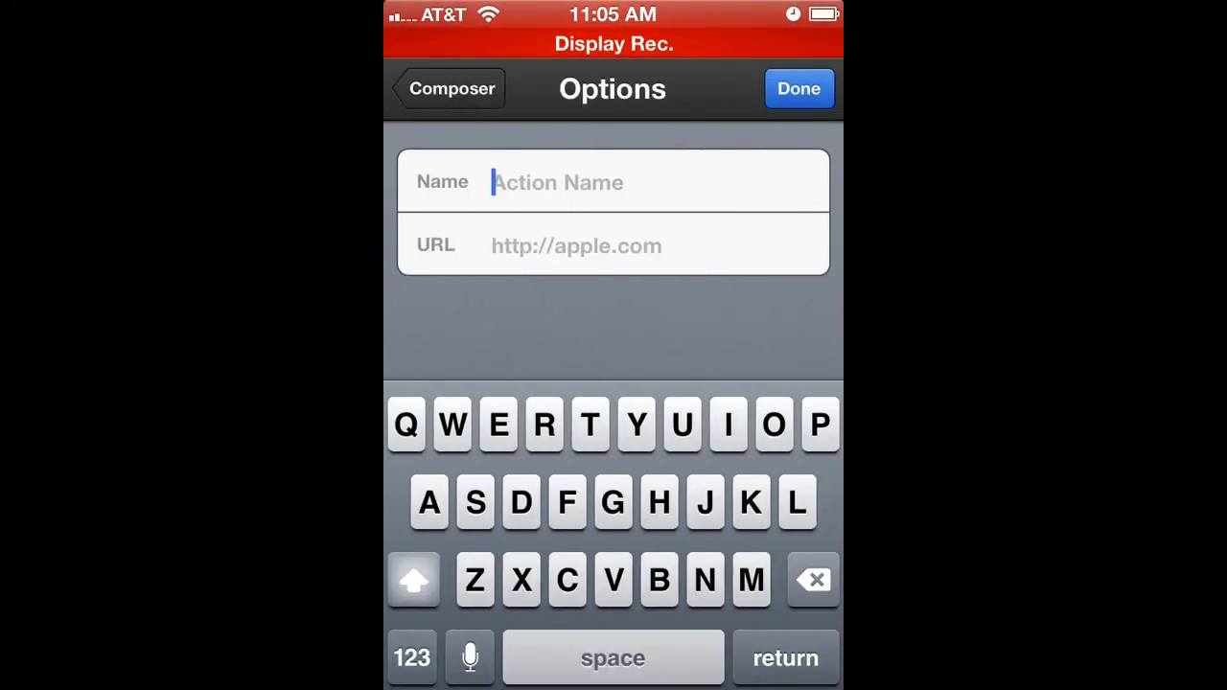
type("Bible")
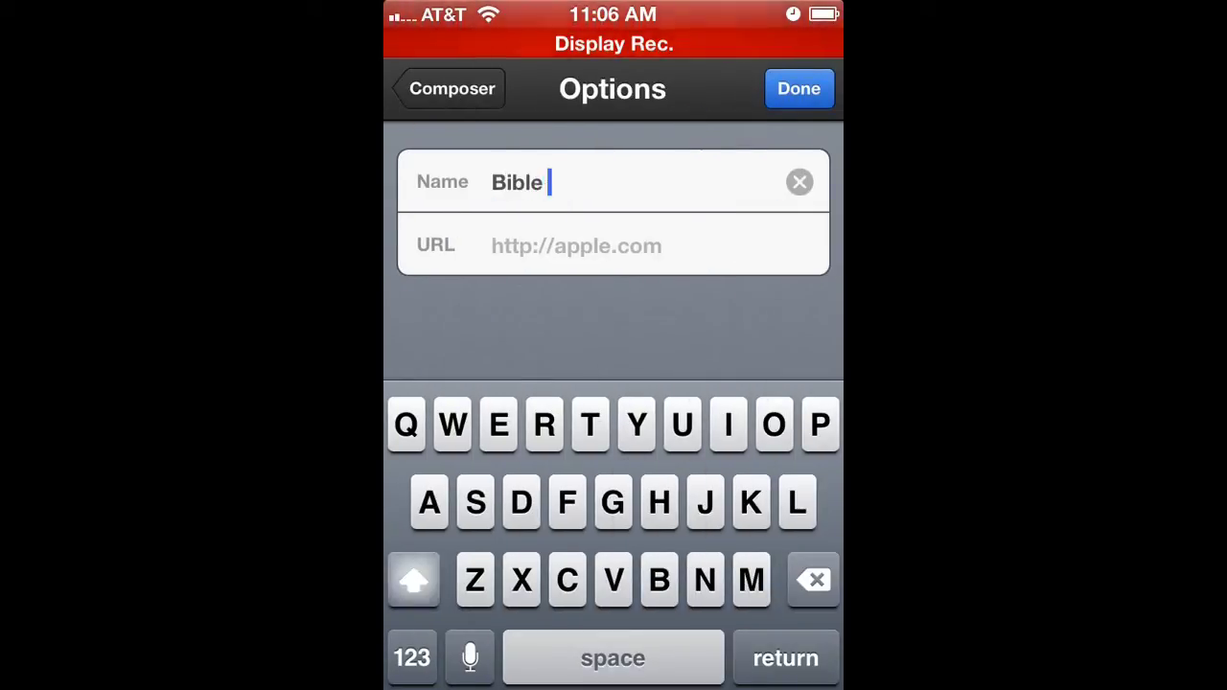
type(" Reading")
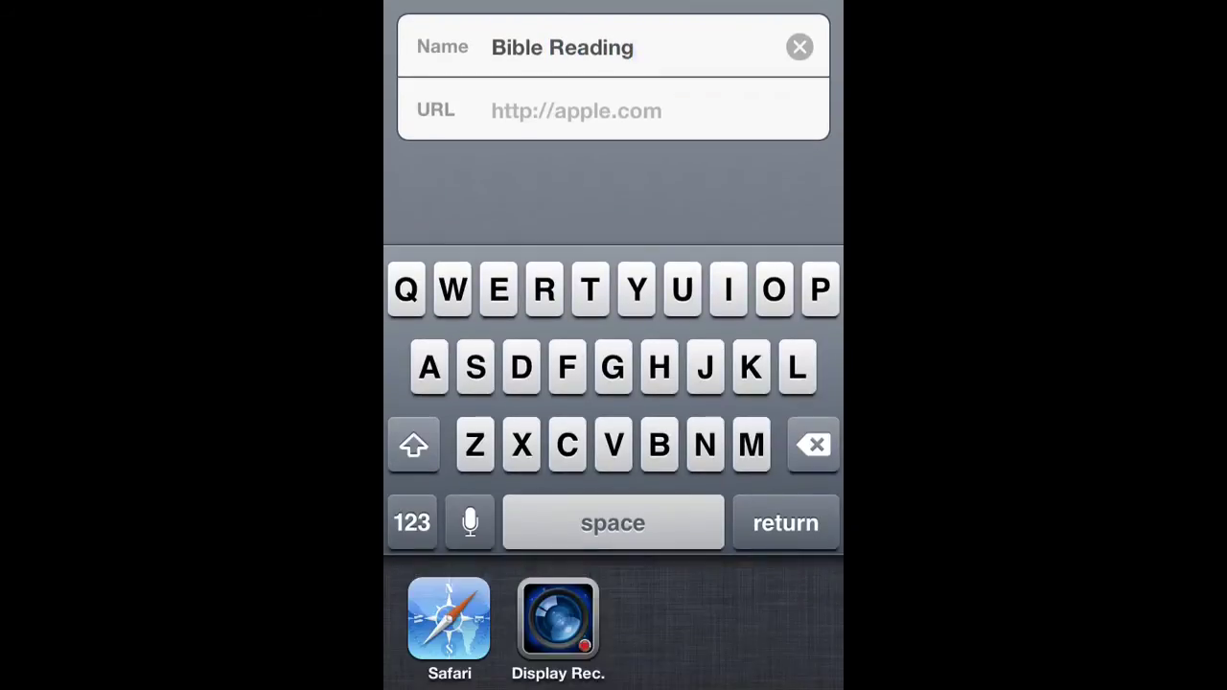
Open the Watchtower Online Library Bible book list in Safari
left_click(447, 617)
left_click(792, 110)
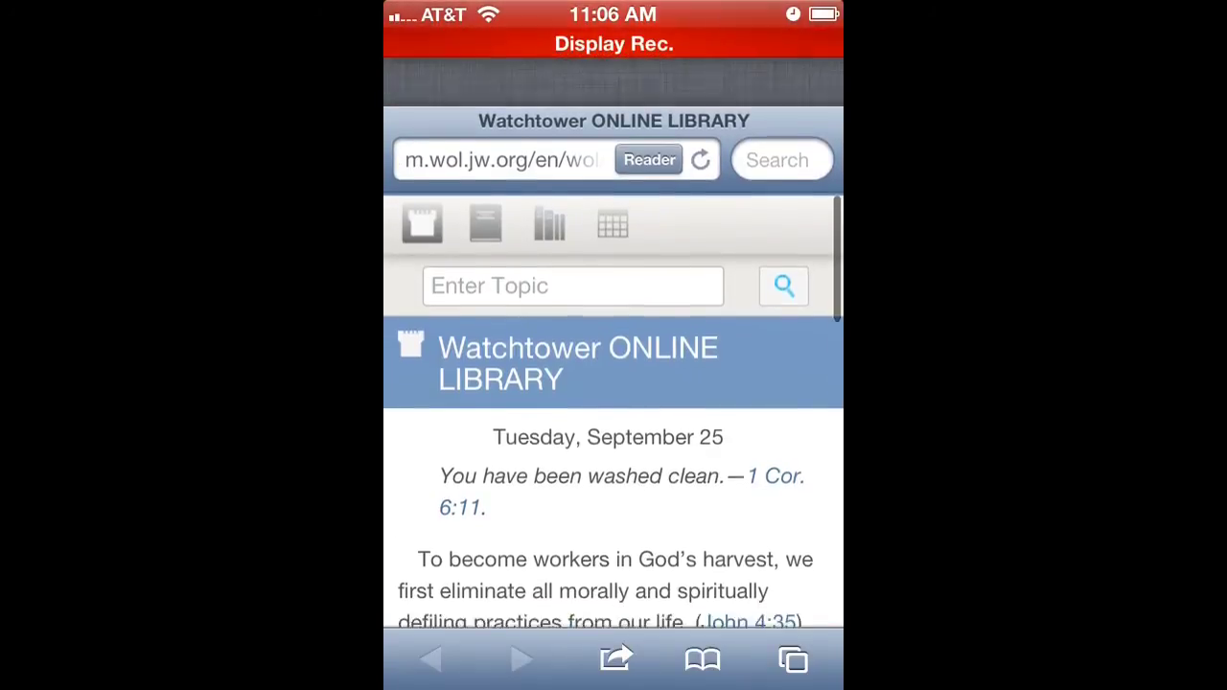
left_click(486, 176)
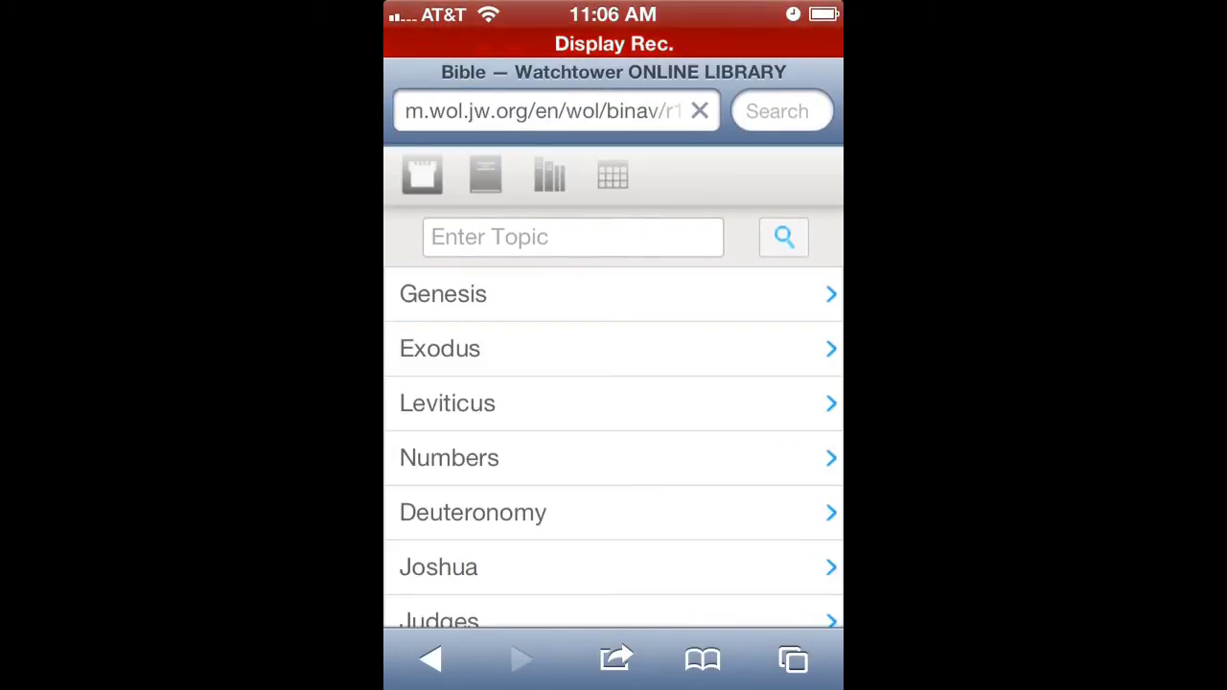
Copy the Bible page's full web address and return to Launch Center Pro
left_click(518, 111)
left_click(633, 110)
left_click(640, 174)
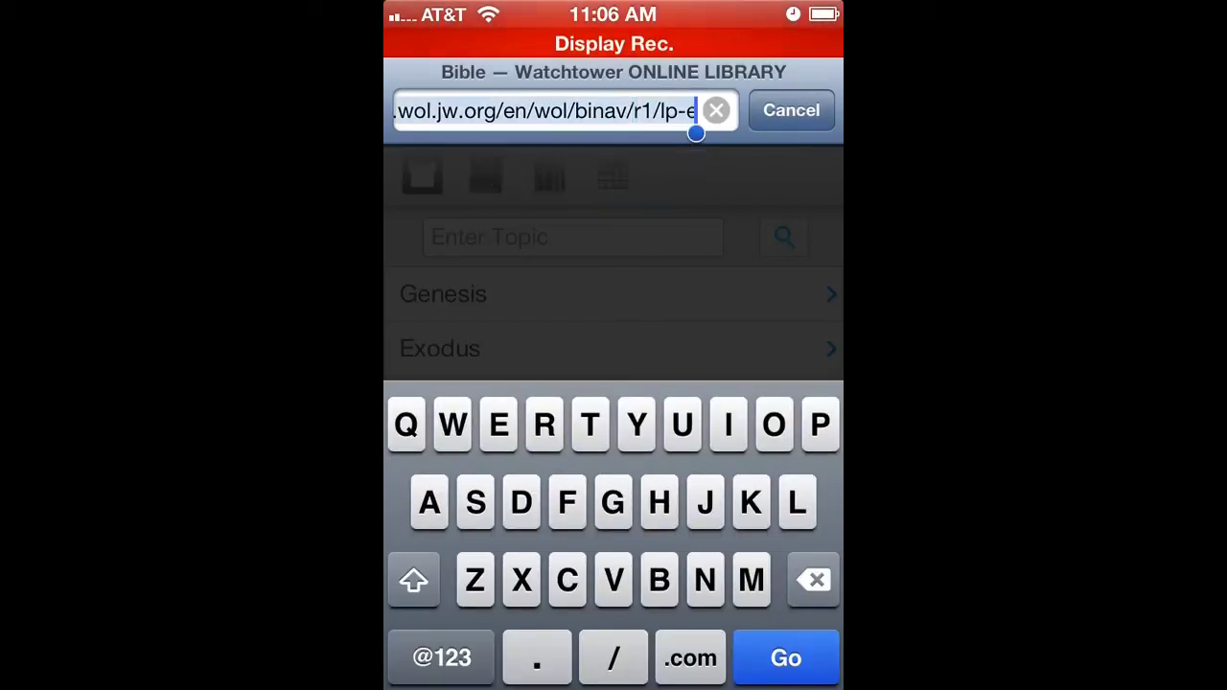
left_click(528, 176)
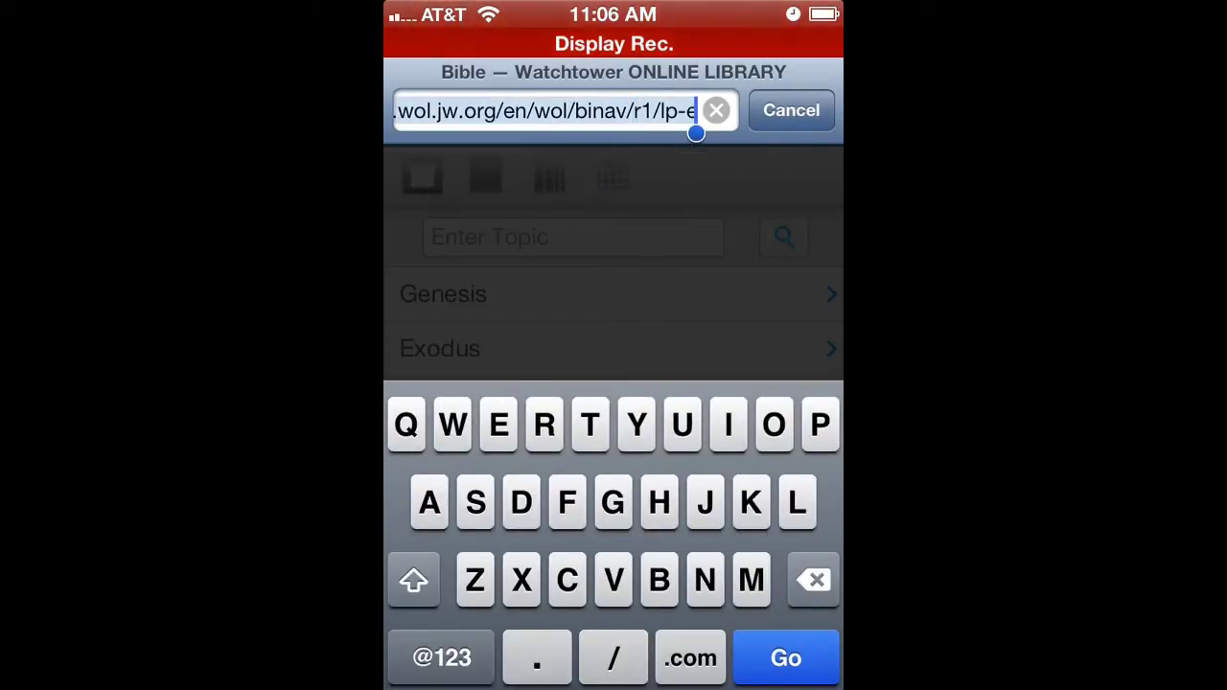
left_click(447, 623)
Paste the Bible page address as the Bible Reading URL and save the action
left_click(576, 245)
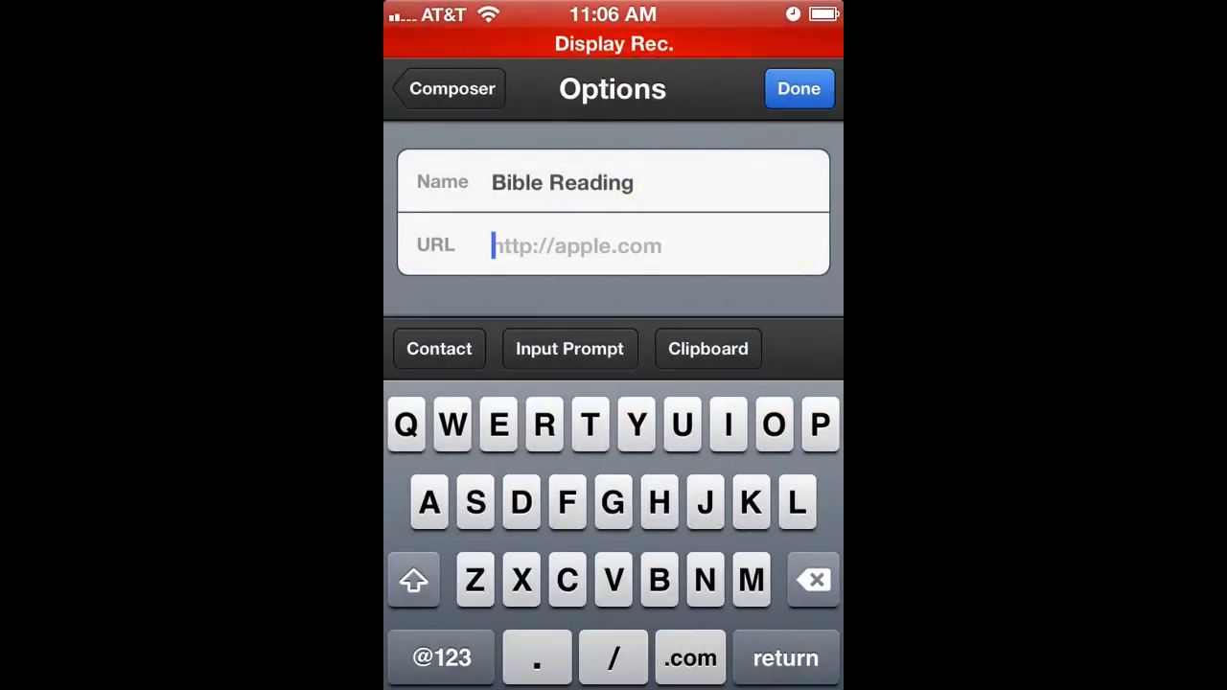
left_click(493, 245)
left_click(493, 179)
left_click(785, 658)
left_click(799, 89)
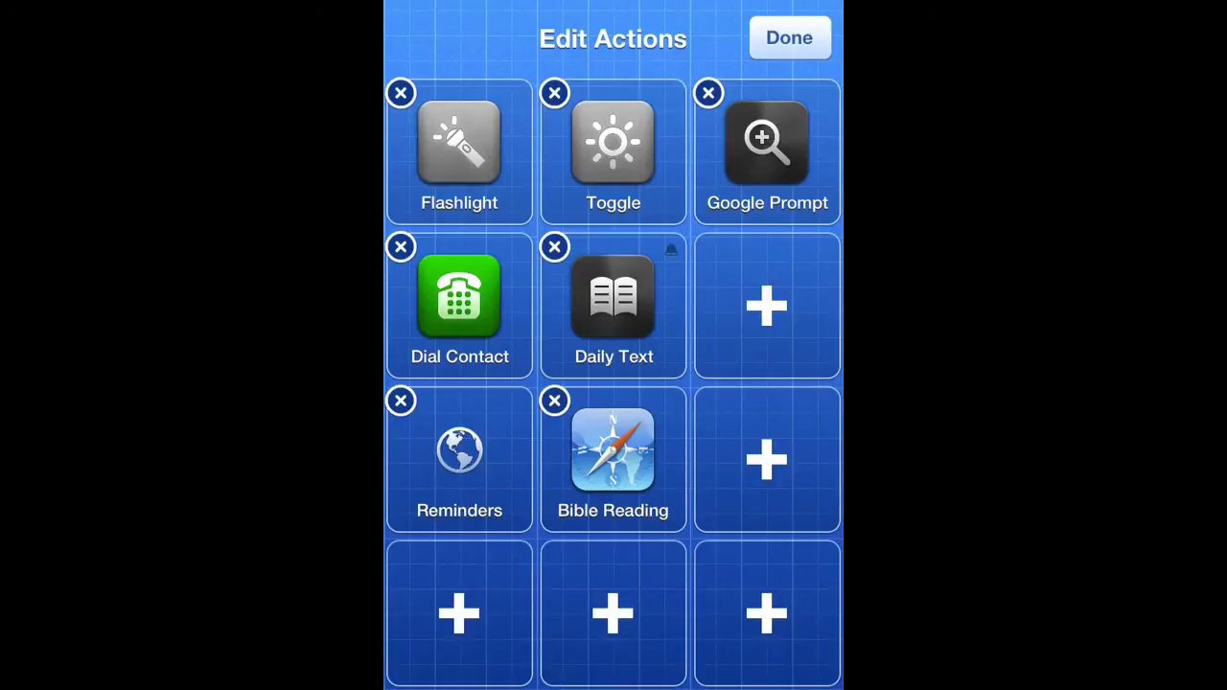
Schedule a Bible Reading alert for 12:00 PM, repeating every day
left_click(613, 459)
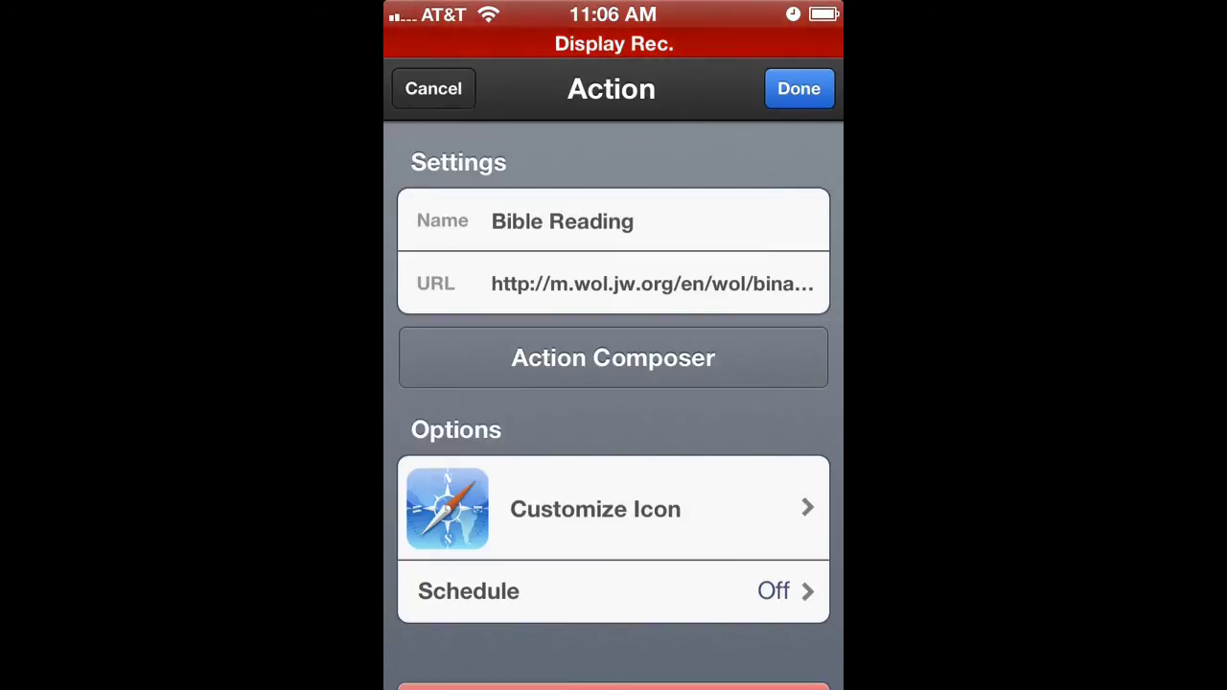
left_click(613, 591)
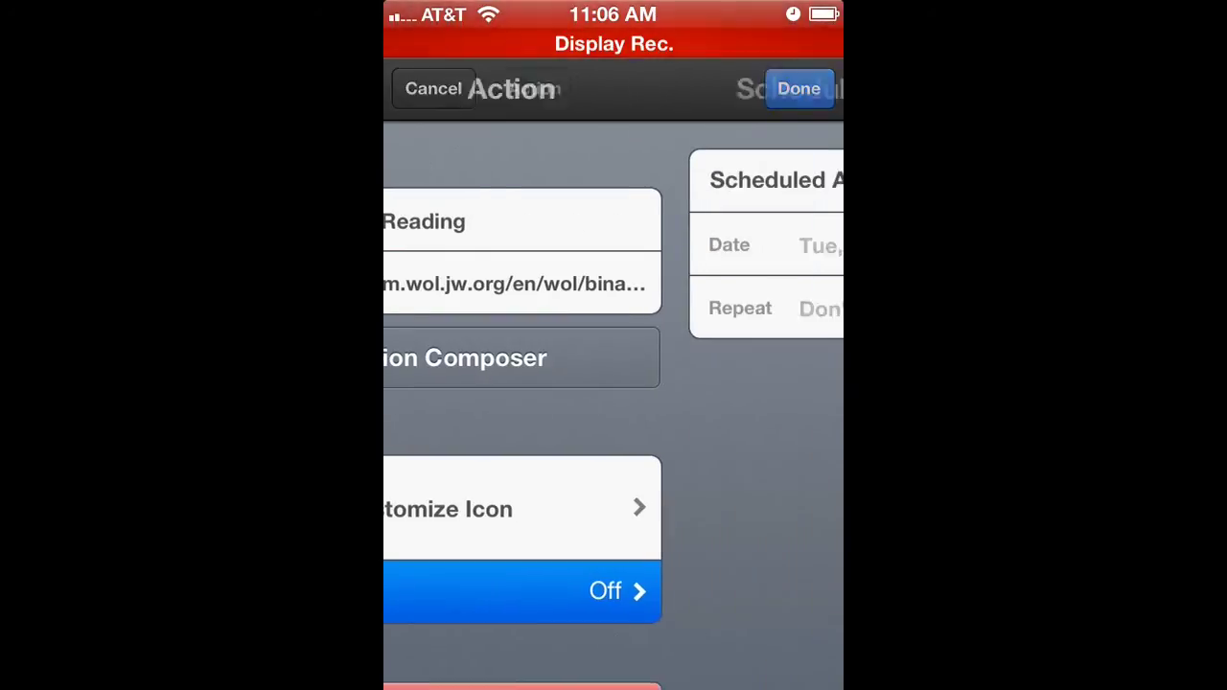
left_click(614, 246)
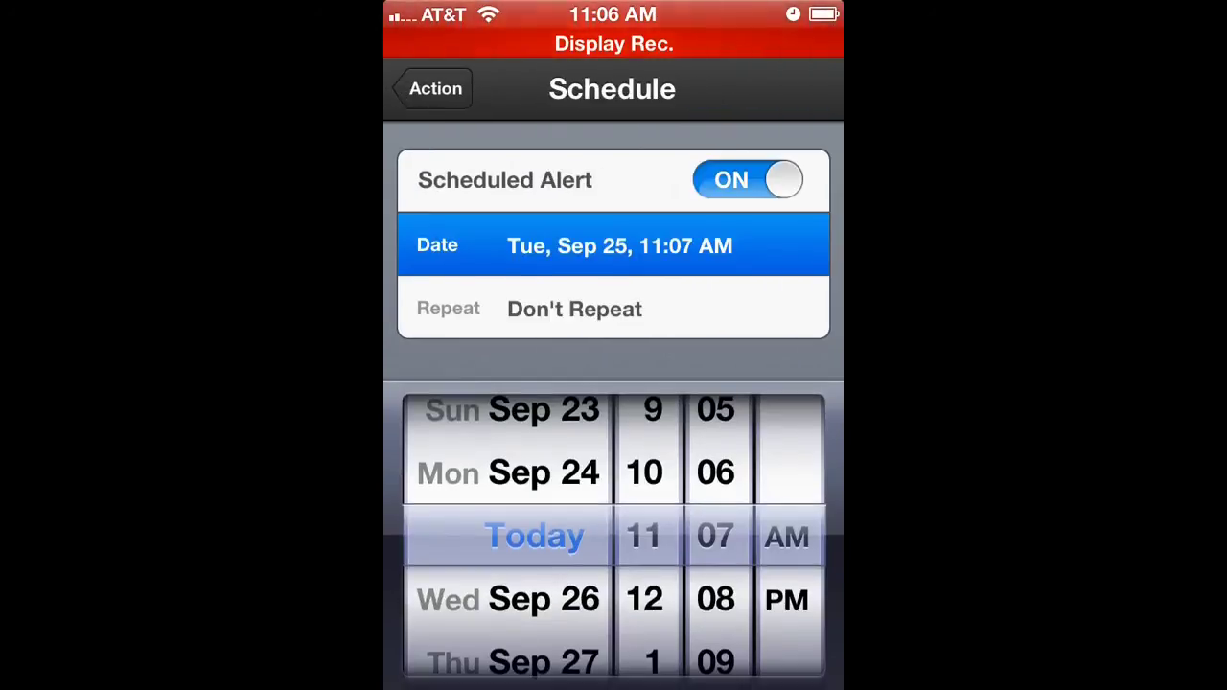
left_click_drag(644, 537, 645, 473)
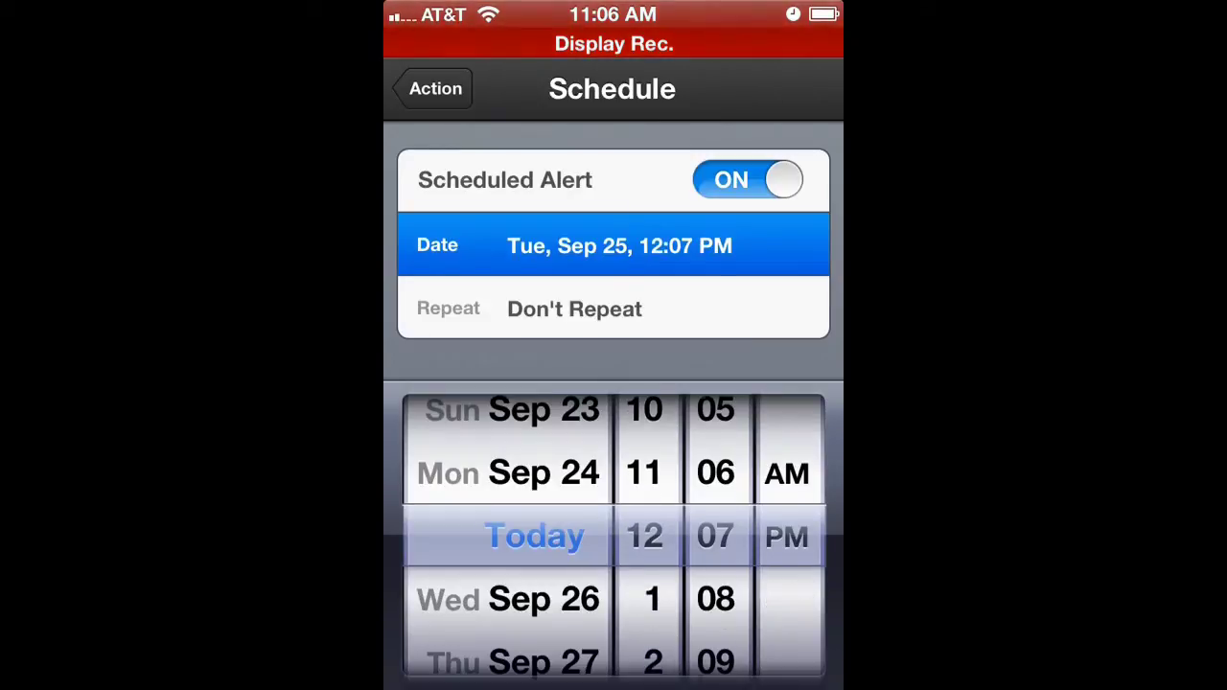
left_click_drag(715, 537, 715, 554)
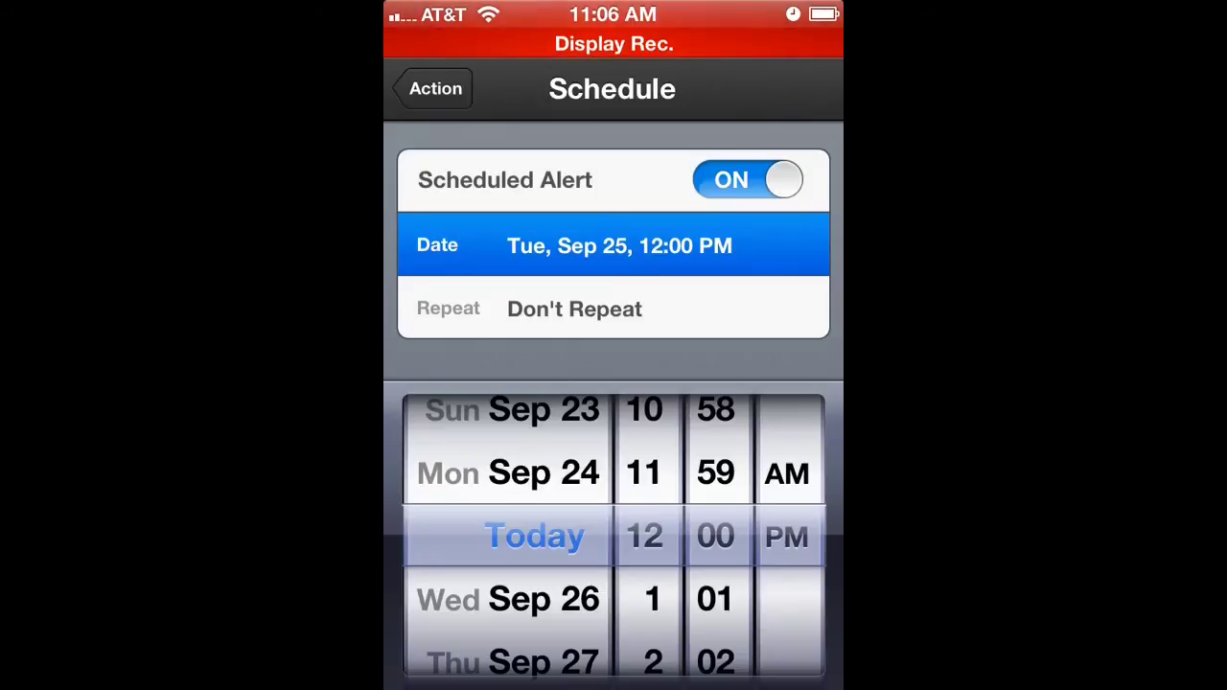
left_click(614, 308)
left_click_drag(614, 595, 614, 278)
left_click_drag(613, 422, 614, 614)
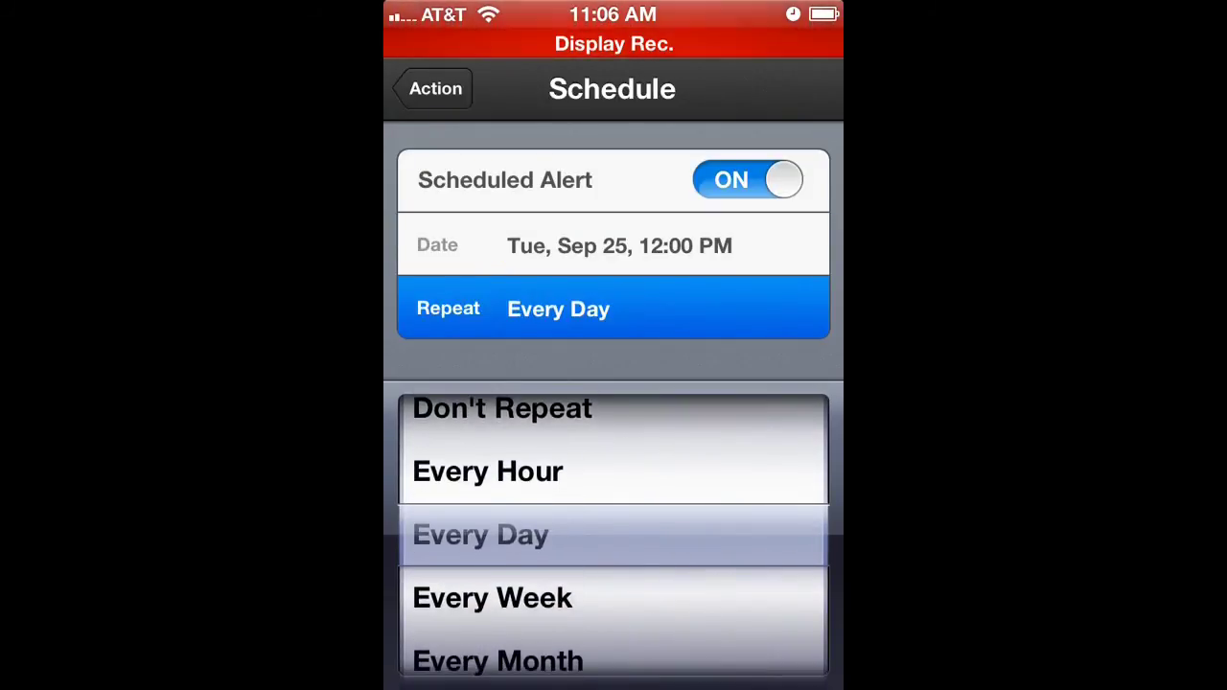
left_click(435, 88)
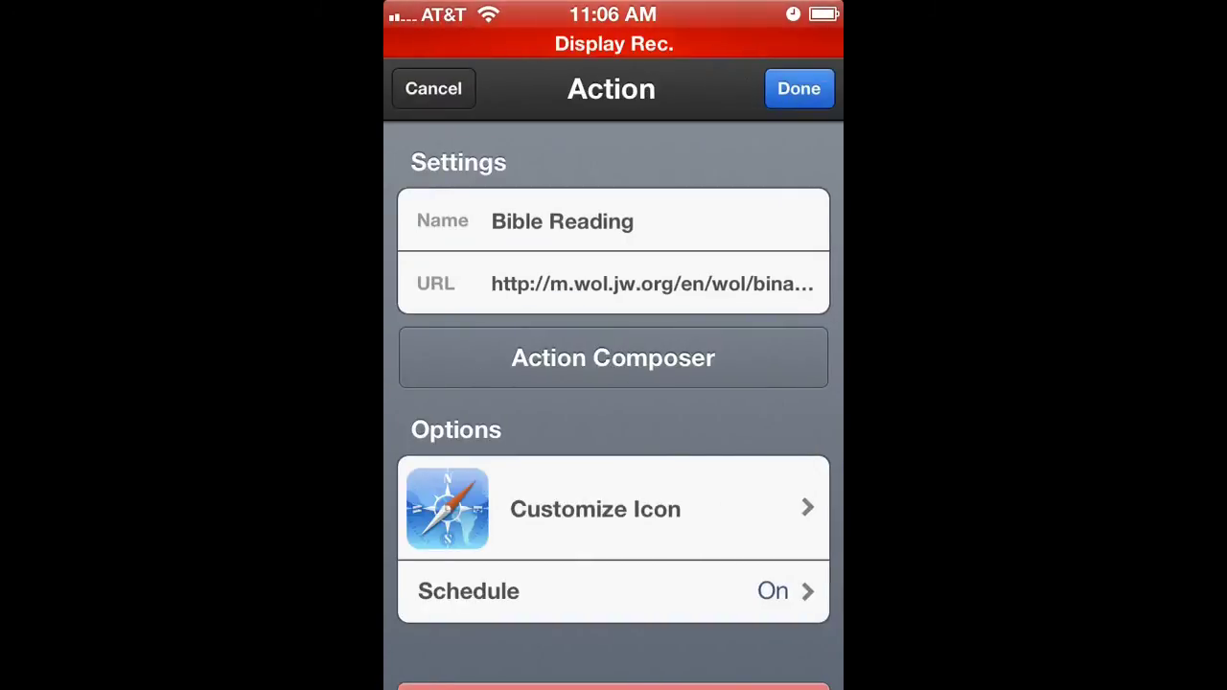
Save Bible Reading, finish editing the actions grid, and exit to the home screen
left_click(799, 89)
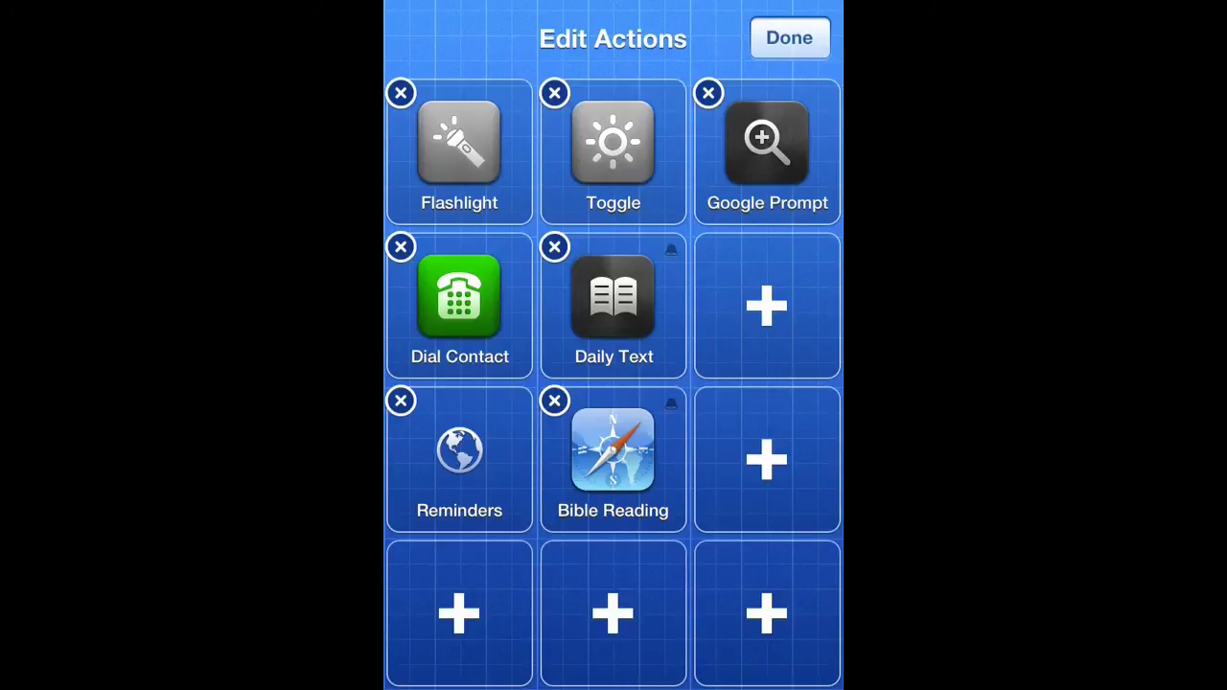
left_click(789, 37)
key("super")
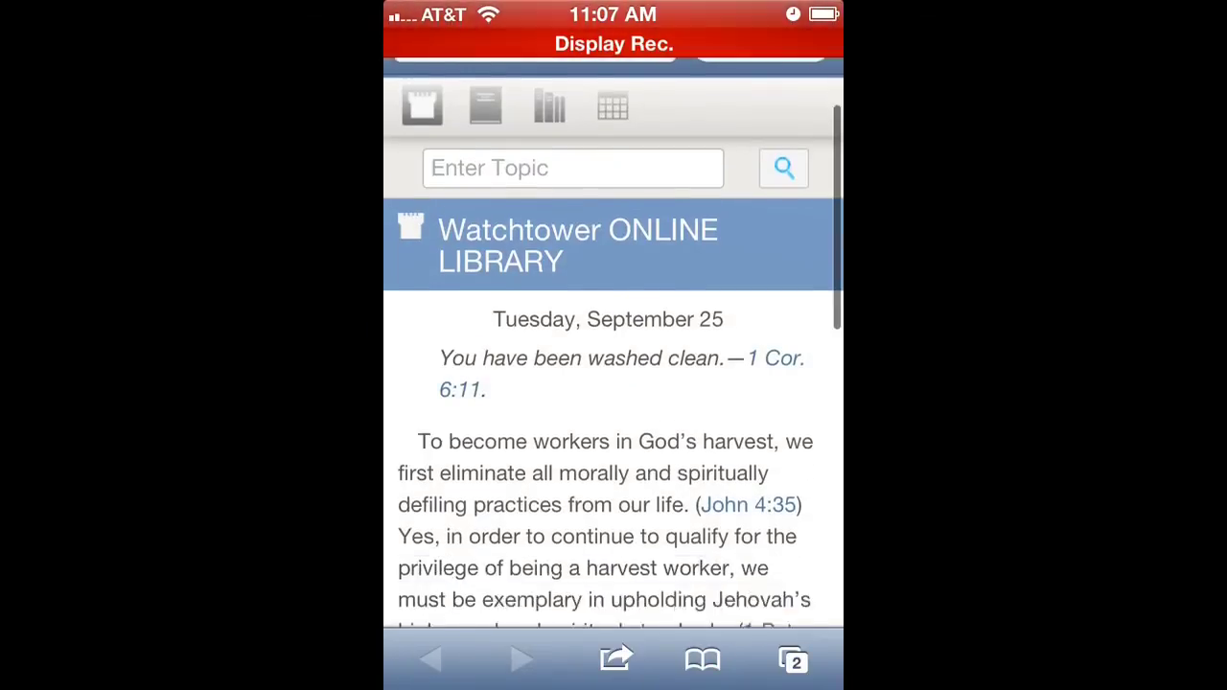
scroll(613, 374, "down", 1)
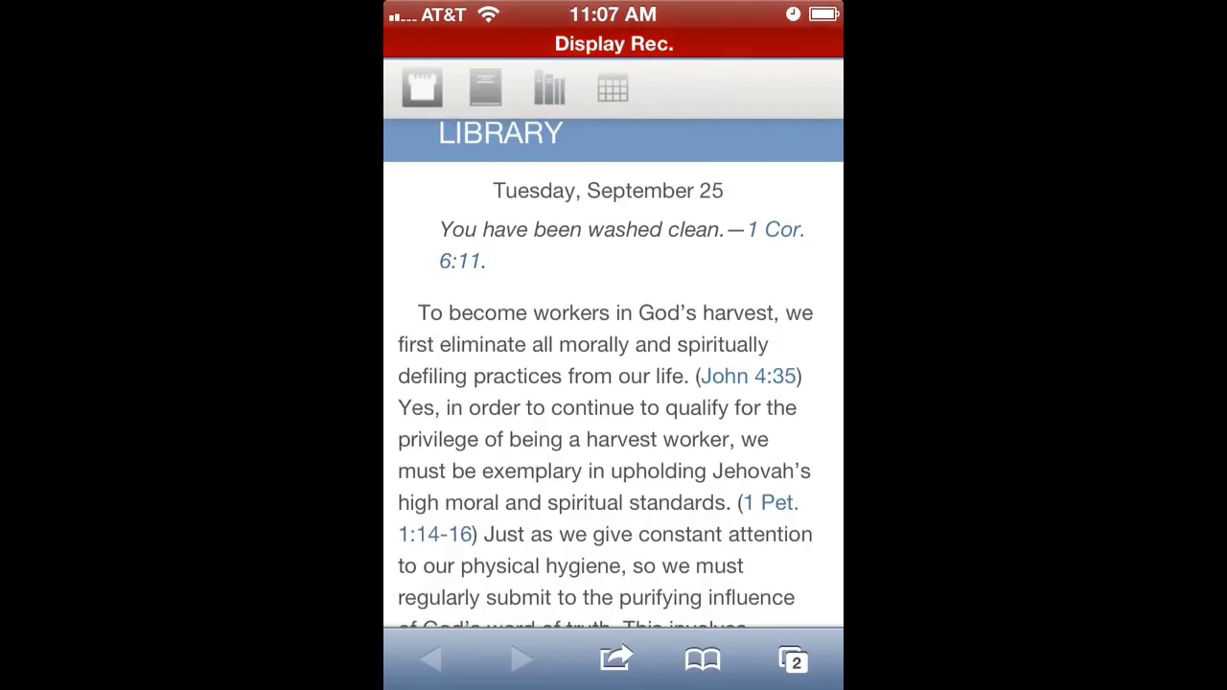
scroll(614, 374, "down", 1)
scroll(614, 374, "up", 1)
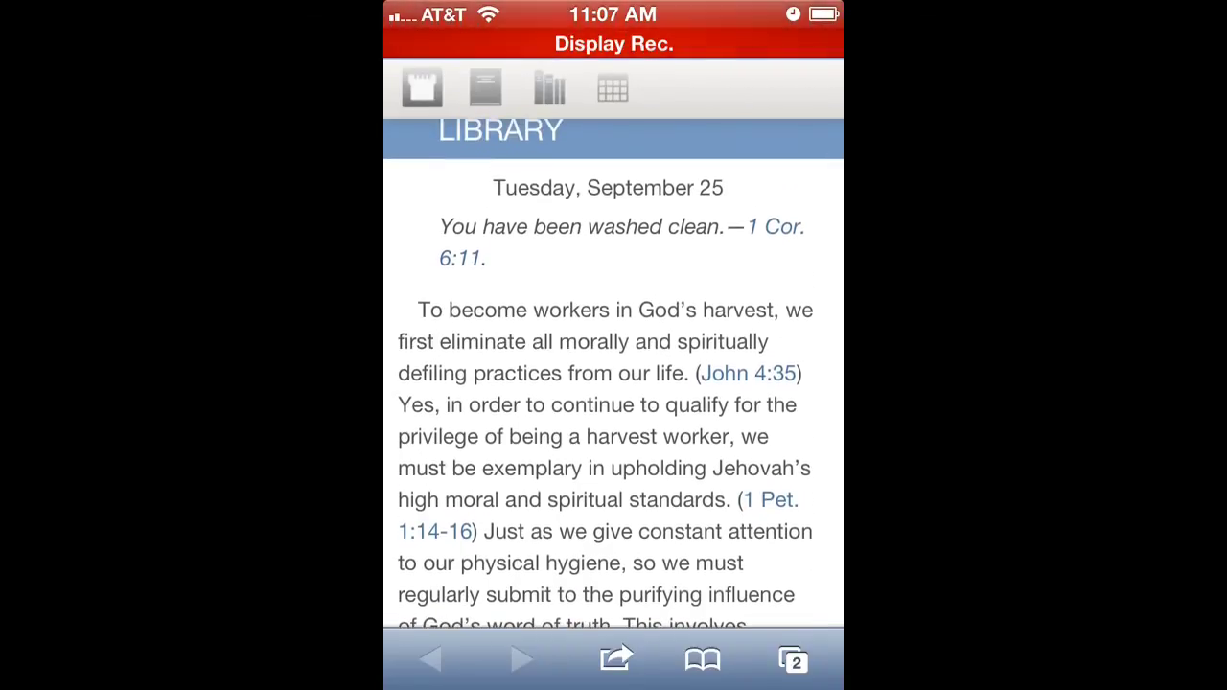
left_click_drag(614, 5, 614, 384)
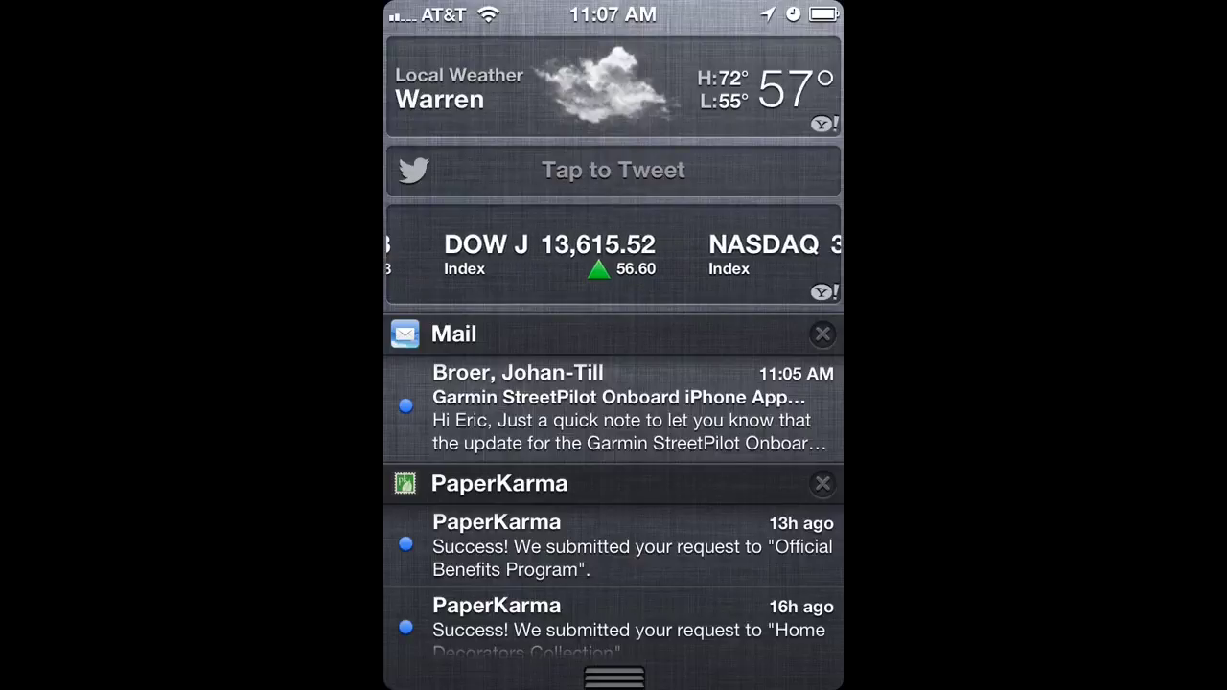
scroll(614, 384, "down", 3)
scroll(614, 384, "up", 3)
left_click_drag(613, 676, 614, 96)
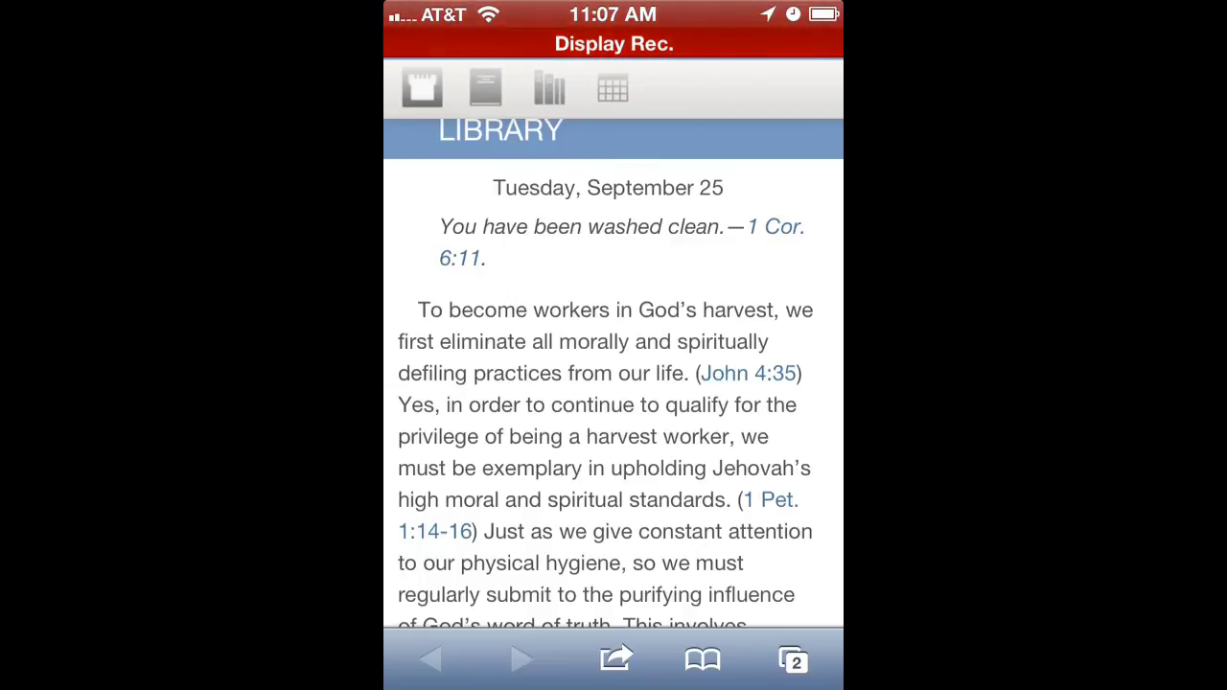
scroll(614, 373, "down", 3)
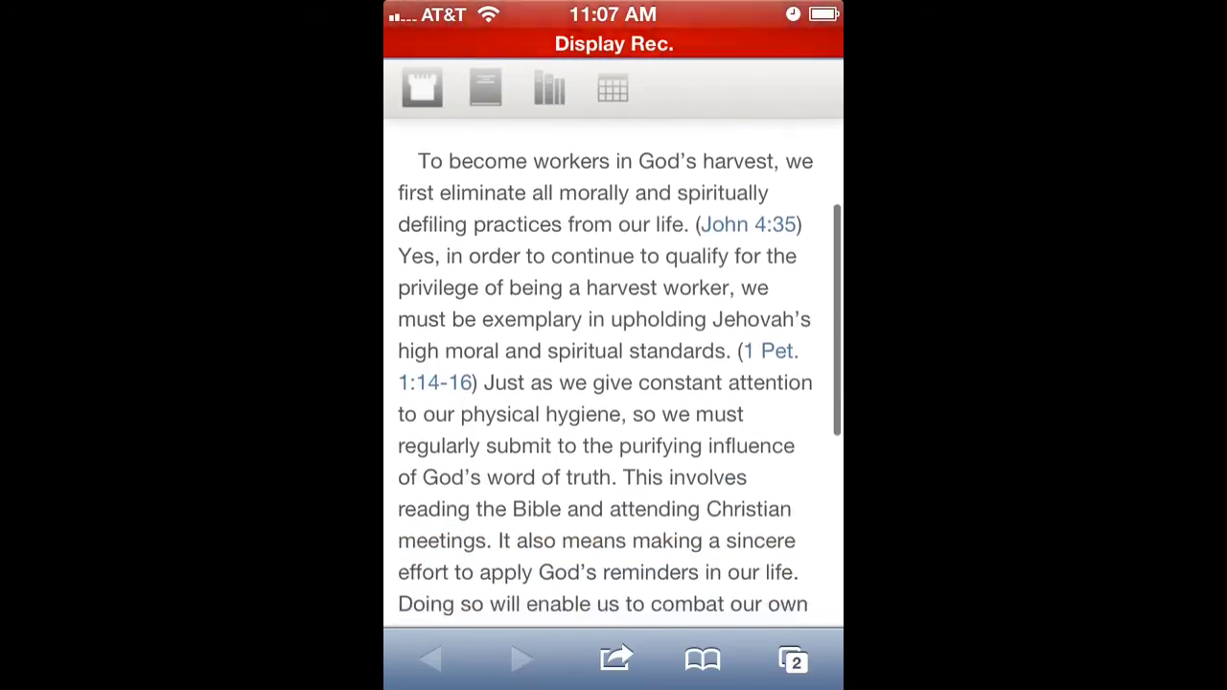
scroll(613, 373, "up", 3)
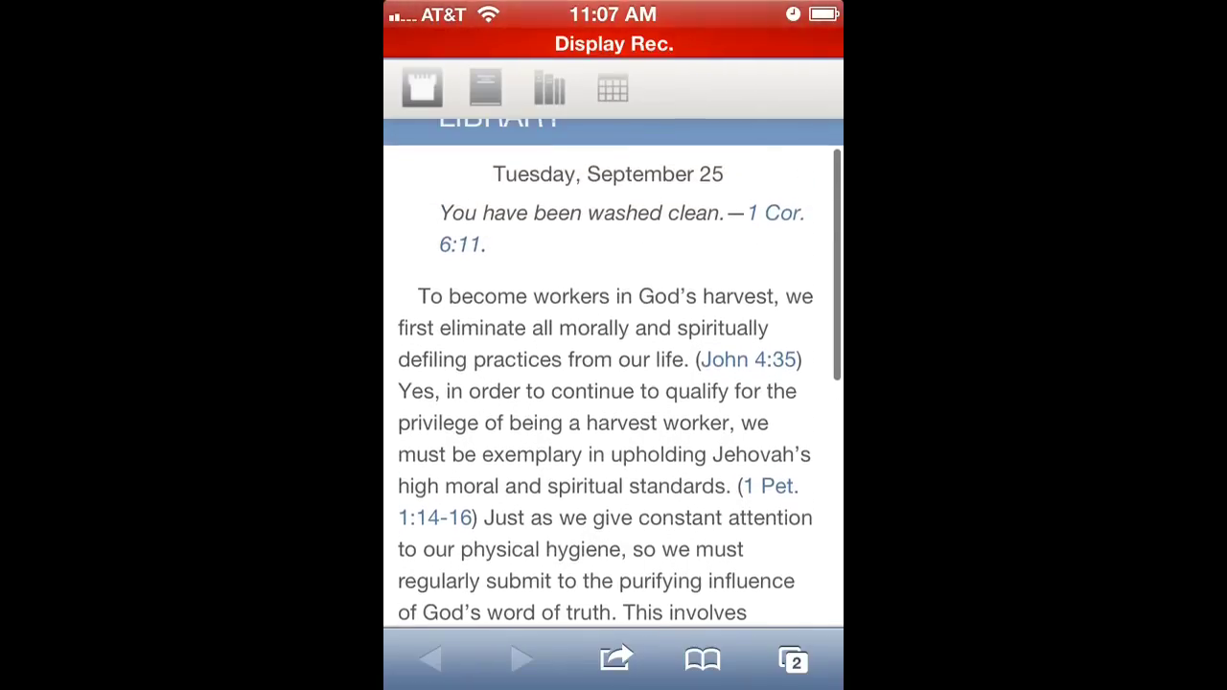
scroll(614, 373, "up", 2)
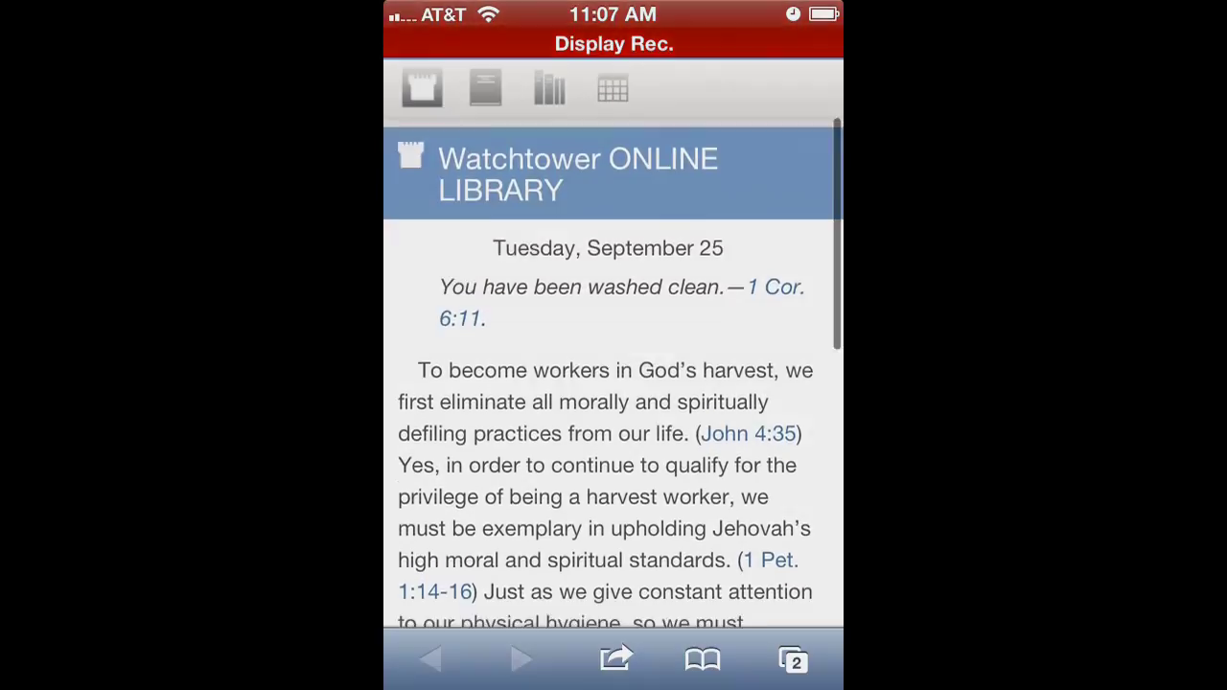